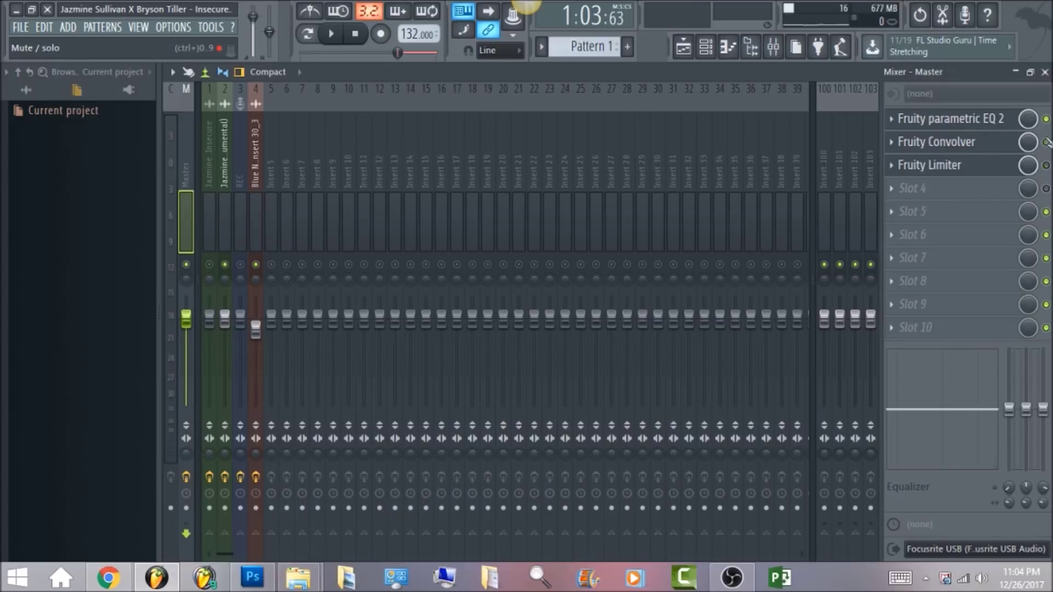
# Step: Solo the vocal track on insert 4 and bypass all of its effects except Auto-Tune VST
pyautogui.click(255, 222)
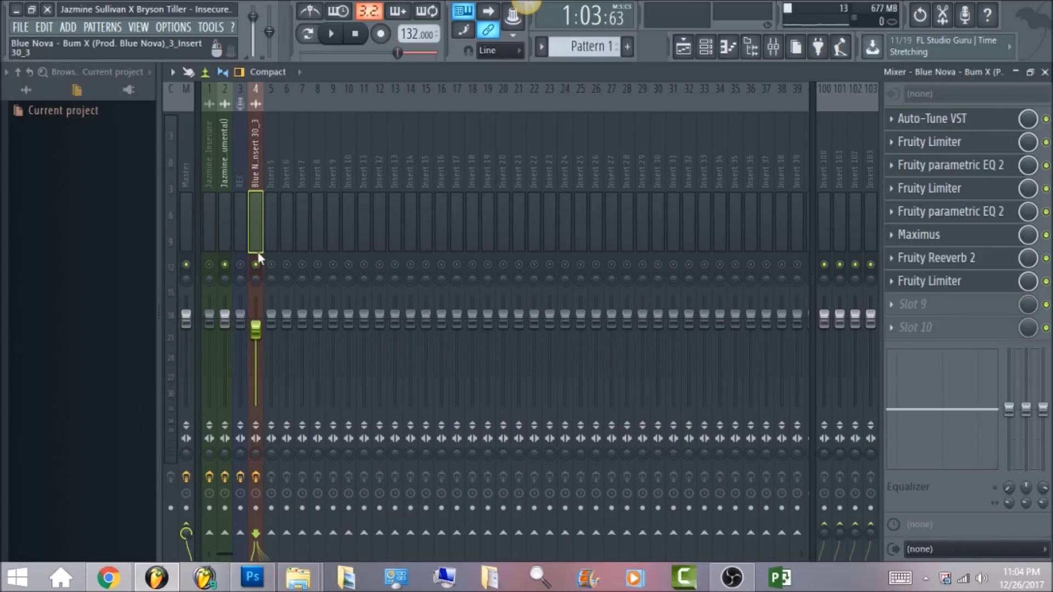
pyautogui.rightClick(257, 272)
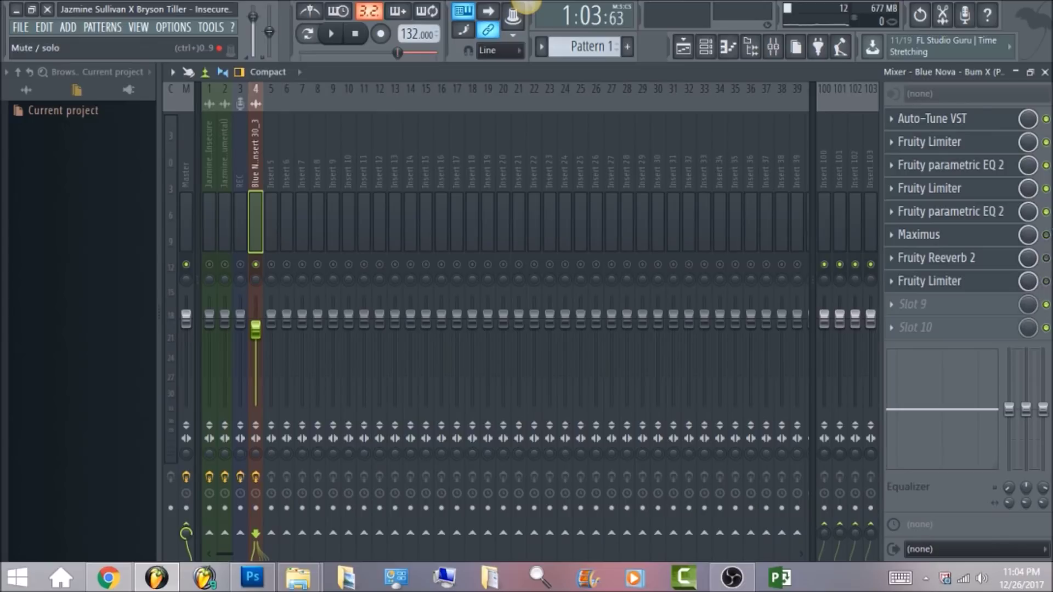
pyautogui.click(1047, 188)
pyautogui.click(1046, 142)
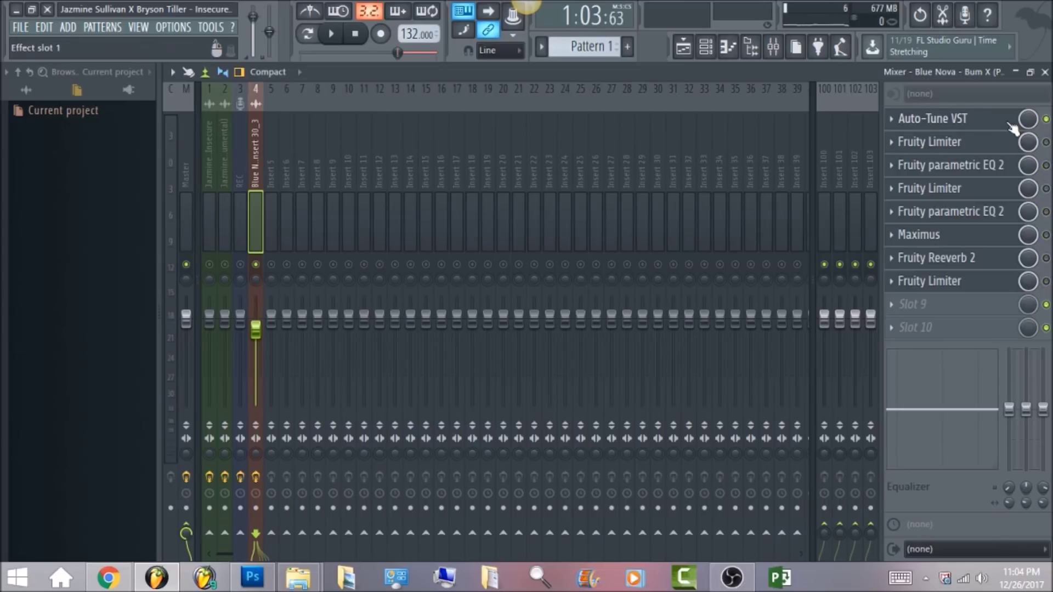
# Step: Open the vocal's Auto-Tune VST with its whole interface in view and audition the vocal through it
pyautogui.click(1008, 125)
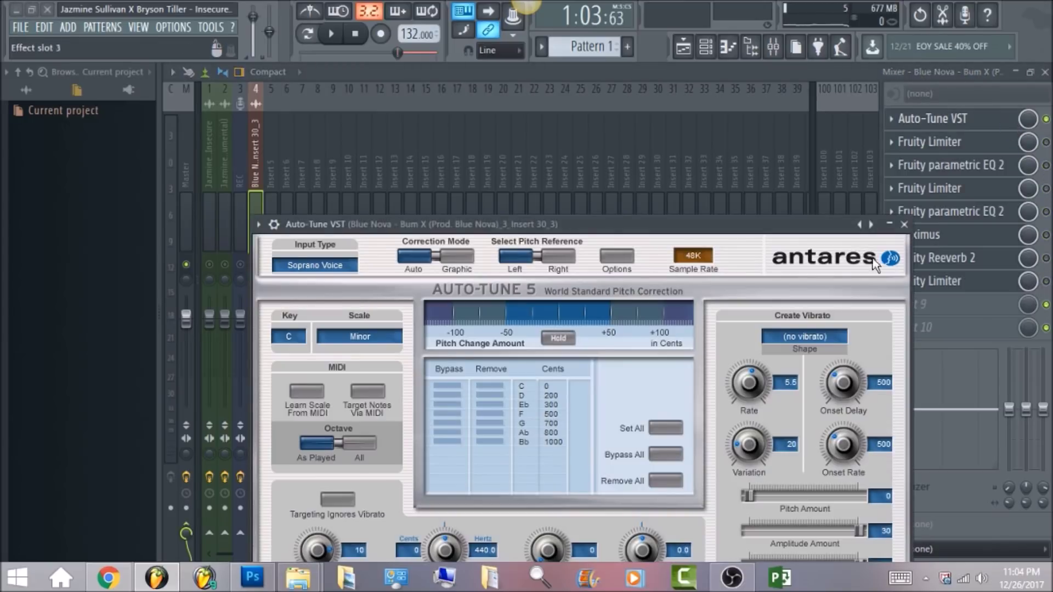
pyautogui.moveTo(592, 230); pyautogui.dragTo(584, 122)
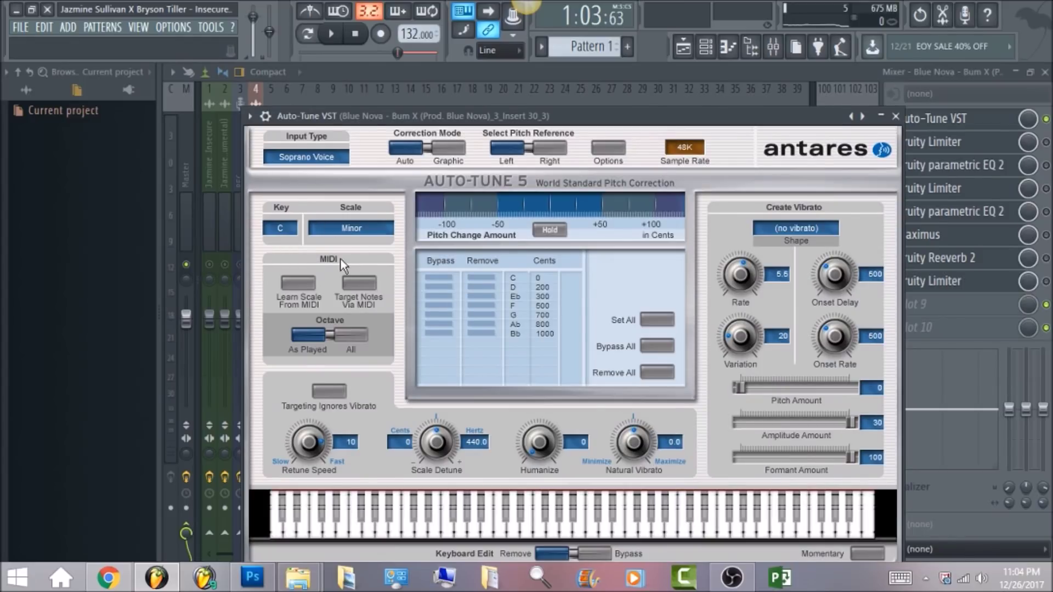
pyautogui.moveTo(508, 109); pyautogui.dragTo(508, 84)
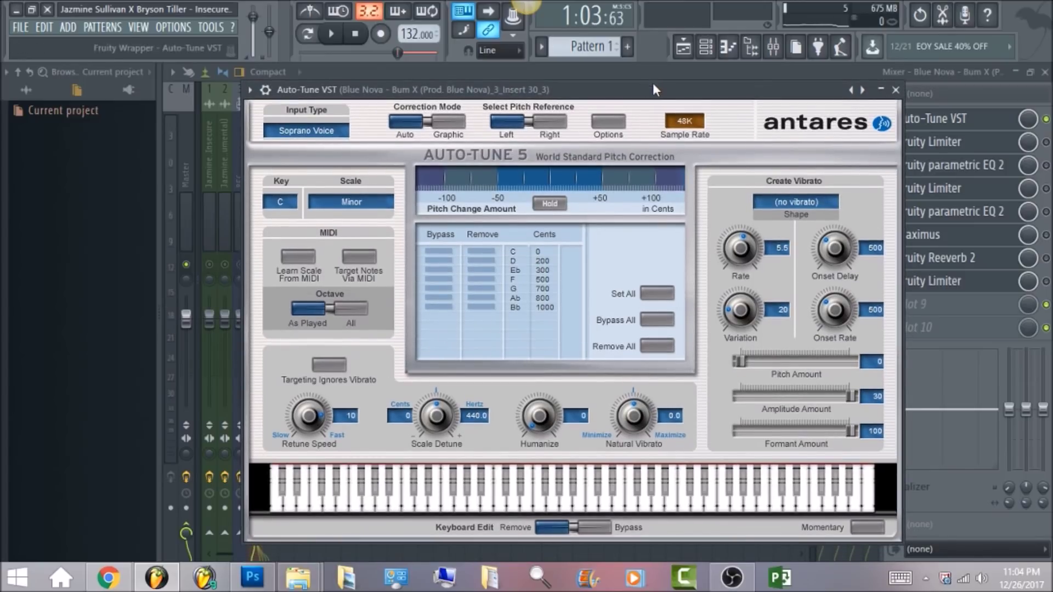
pyautogui.click(338, 37)
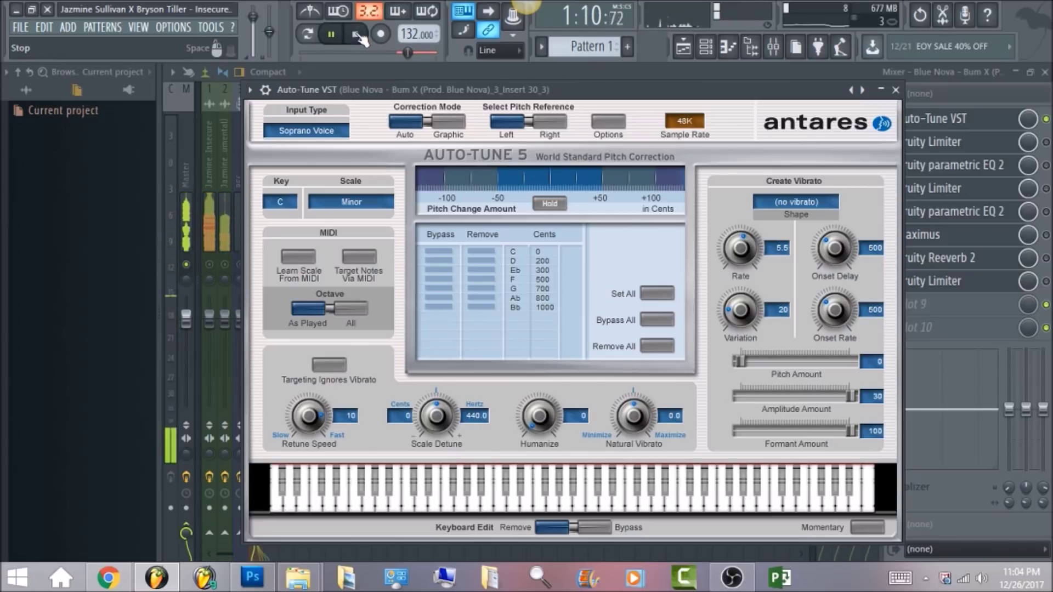
pyautogui.press('space')
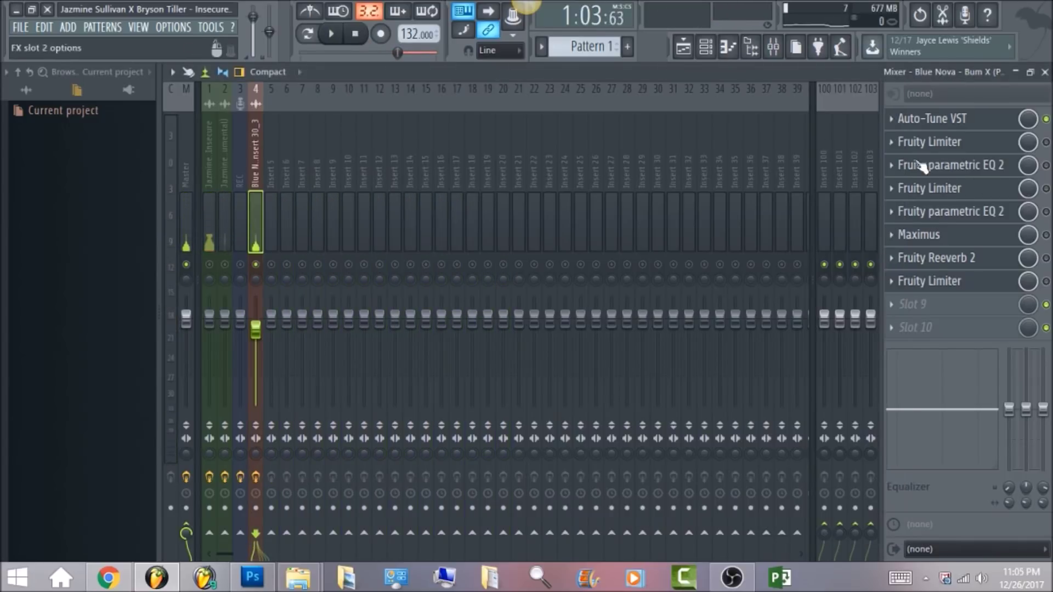
# Step: Enable the Fruity Limiter in slot 2, inspect its compressor release and threshold, and audition the vocal through it
pyautogui.click(1046, 142)
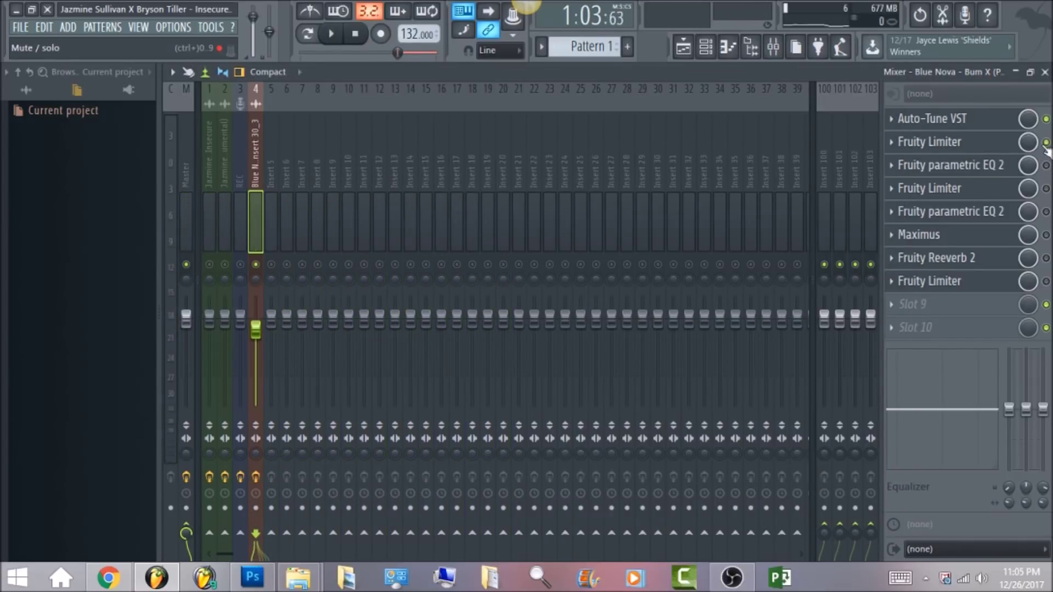
pyautogui.click(967, 145)
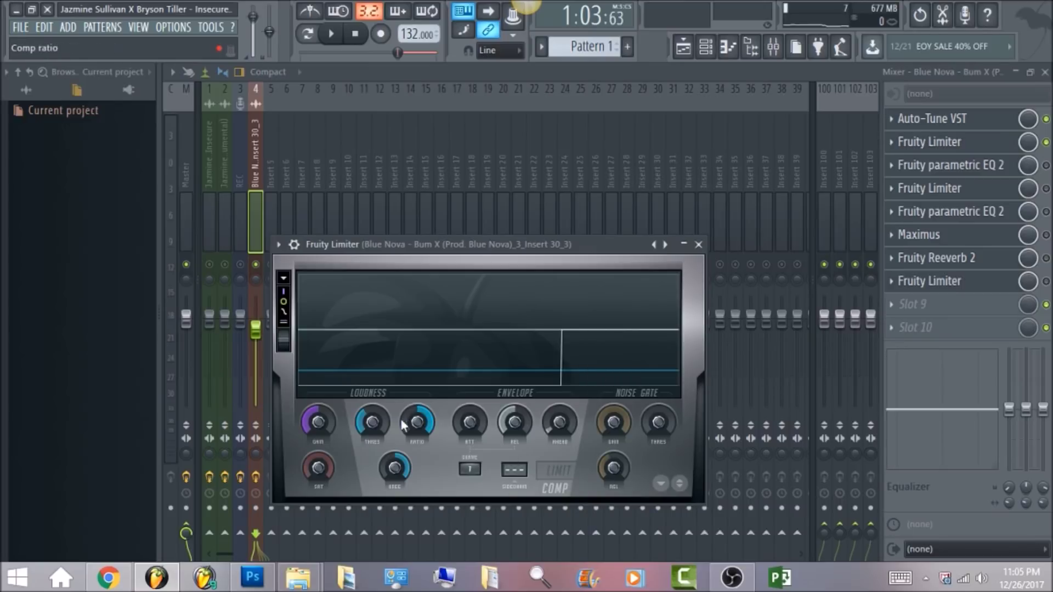
pyautogui.click(514, 421)
pyautogui.moveTo(514, 421); pyautogui.dragTo(514, 420)
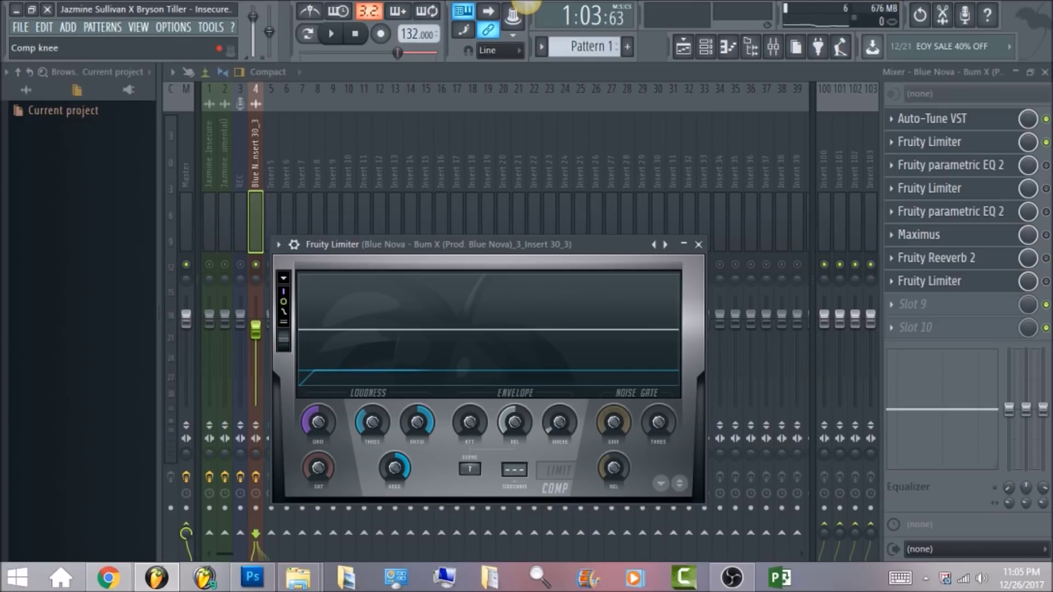
pyautogui.click(373, 417)
pyautogui.moveTo(373, 417); pyautogui.dragTo(373, 416)
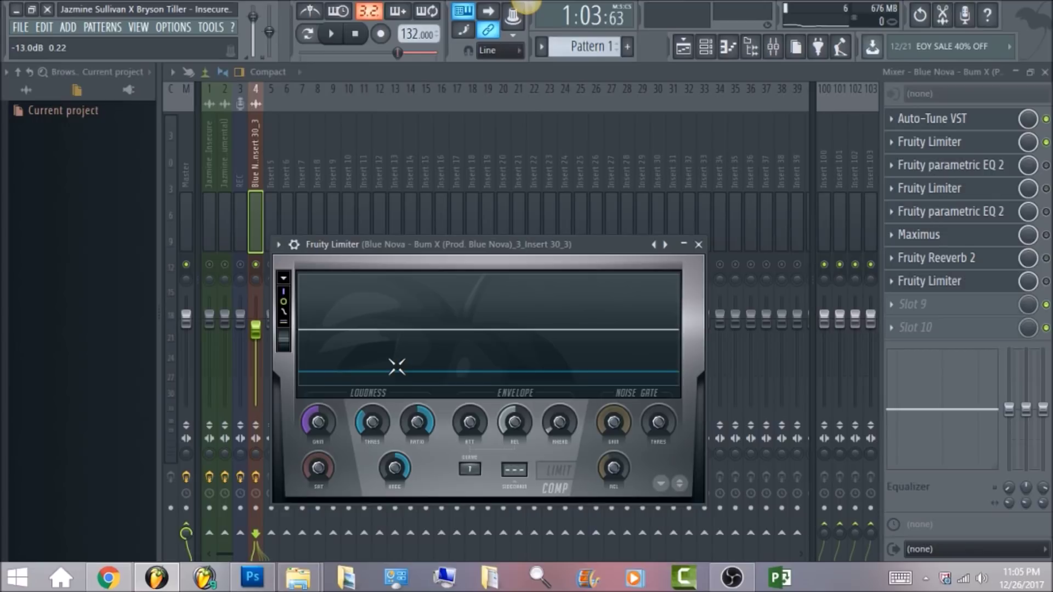
pyautogui.click(333, 34)
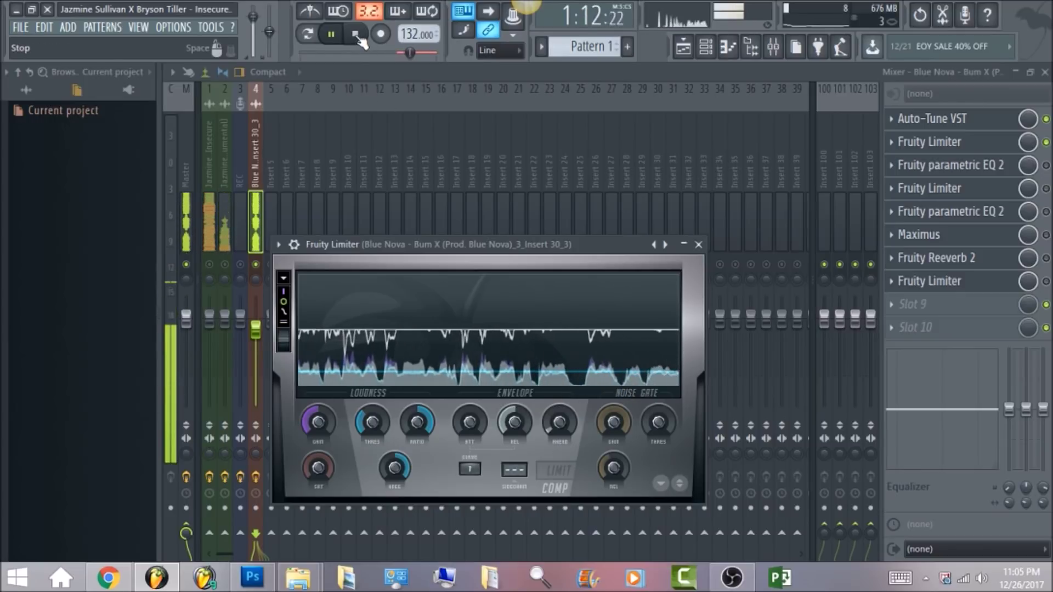
pyautogui.click(357, 36)
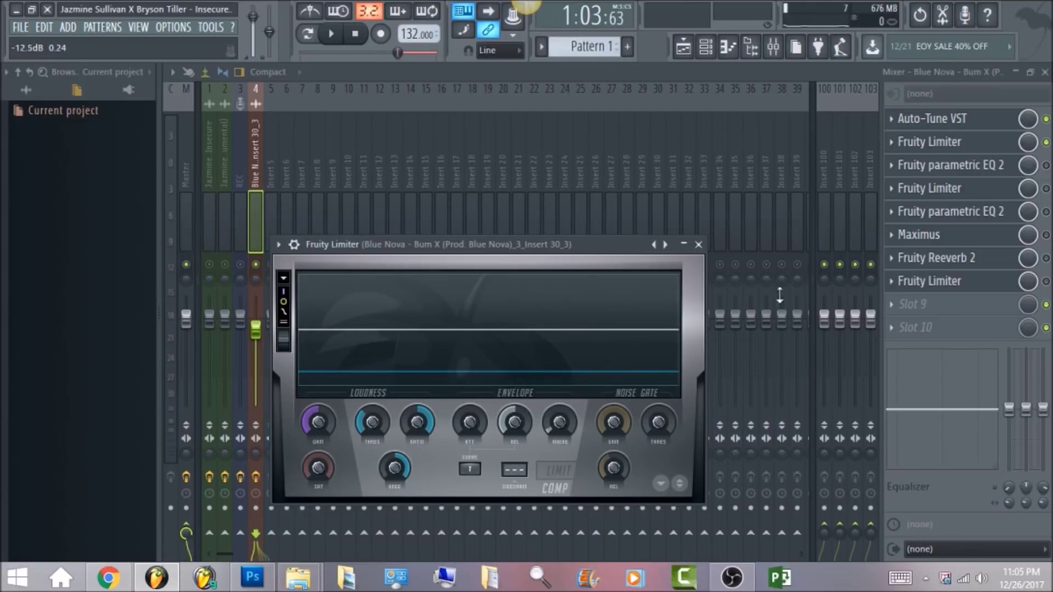
# Step: Enable the Fruity parametric EQ 2 in slot 3, show its curve and audition the equalized vocal
pyautogui.click(1046, 165)
pyautogui.click(1003, 167)
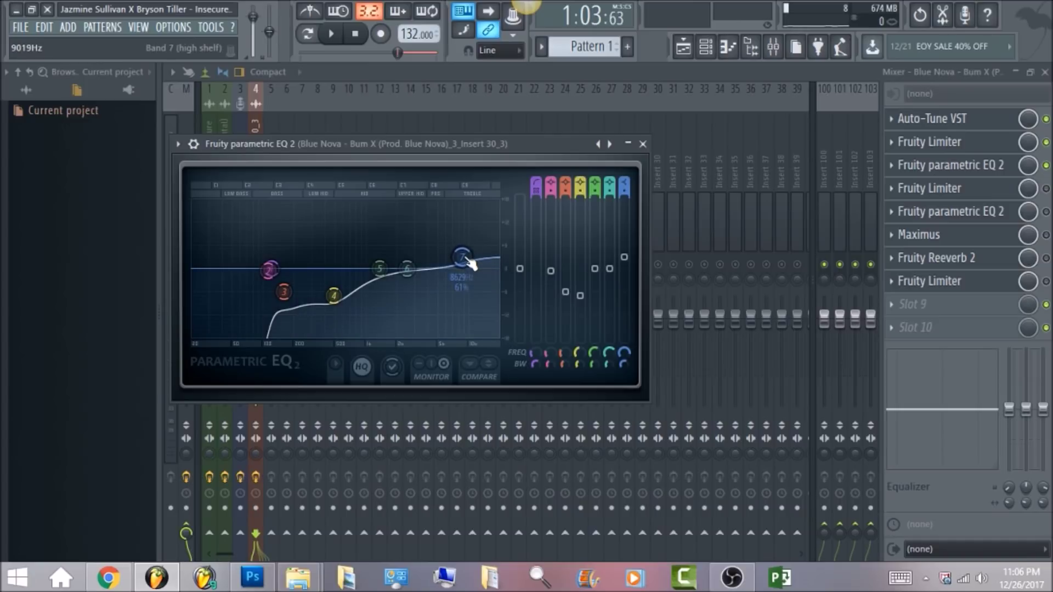
pyautogui.click(337, 40)
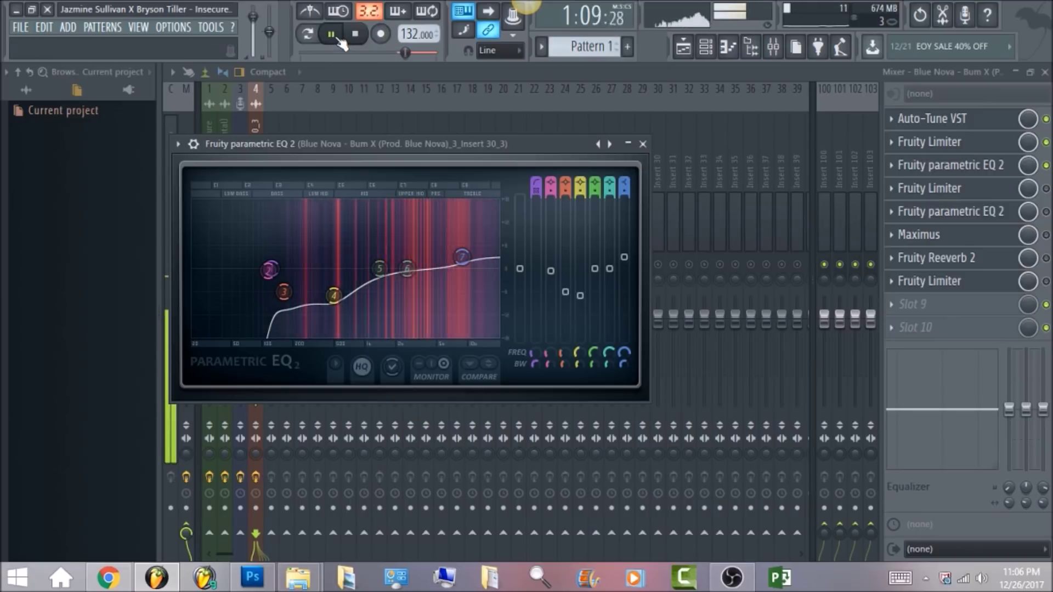
pyautogui.click(357, 40)
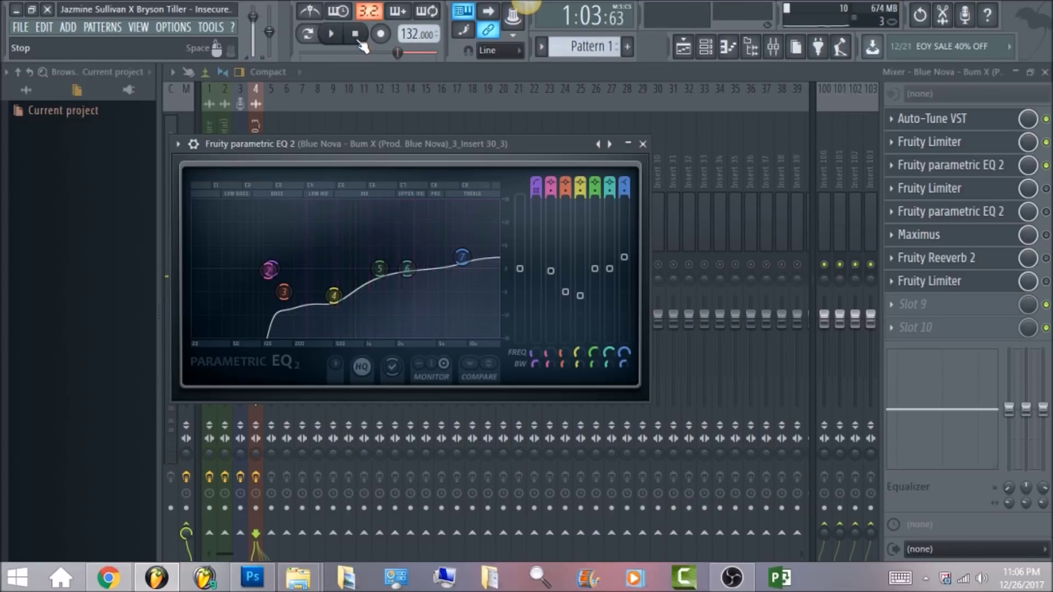
# Step: Enable the Fruity Limiter in slot 4, show its limiter settings and audition the vocal through it
pyautogui.click(1047, 190)
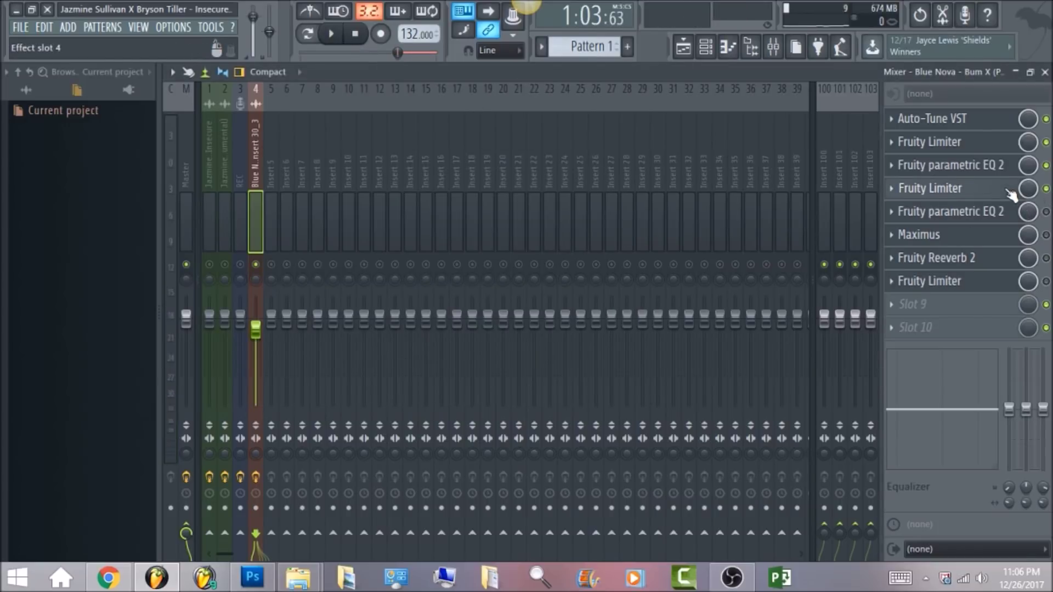
pyautogui.click(927, 188)
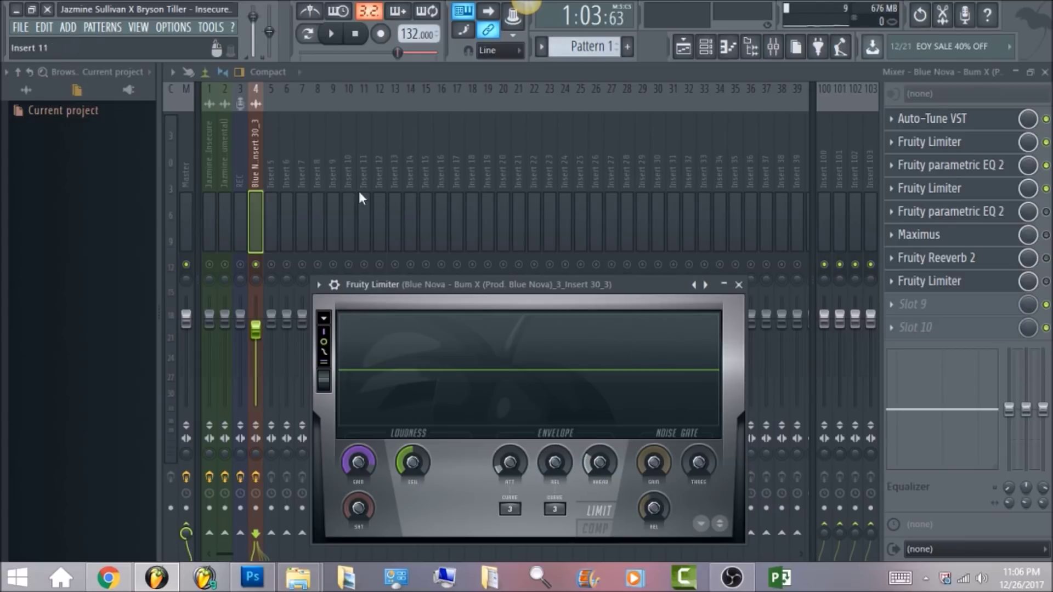
pyautogui.click(333, 36)
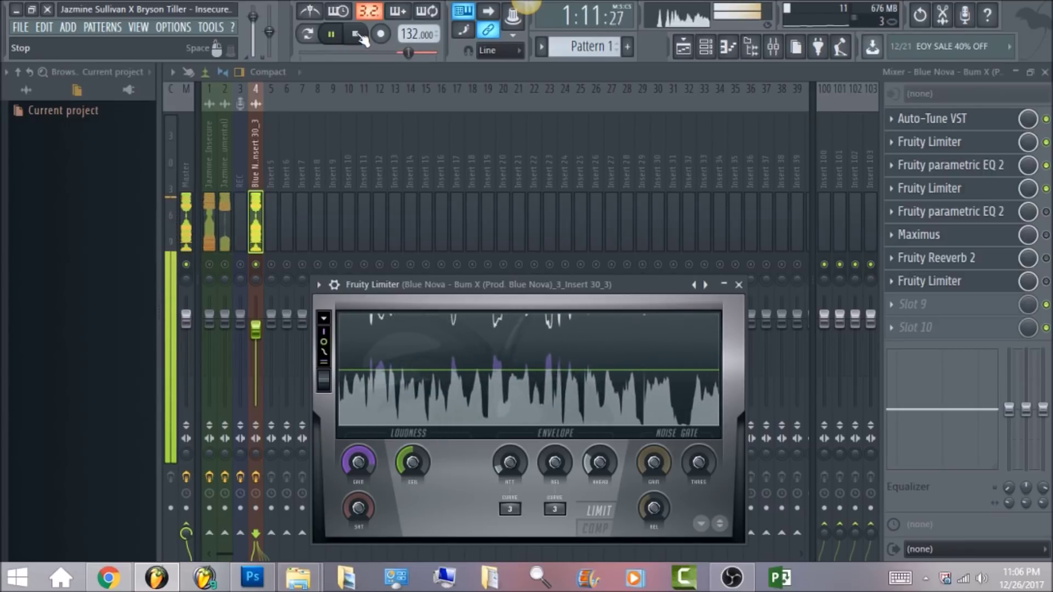
pyautogui.click(357, 34)
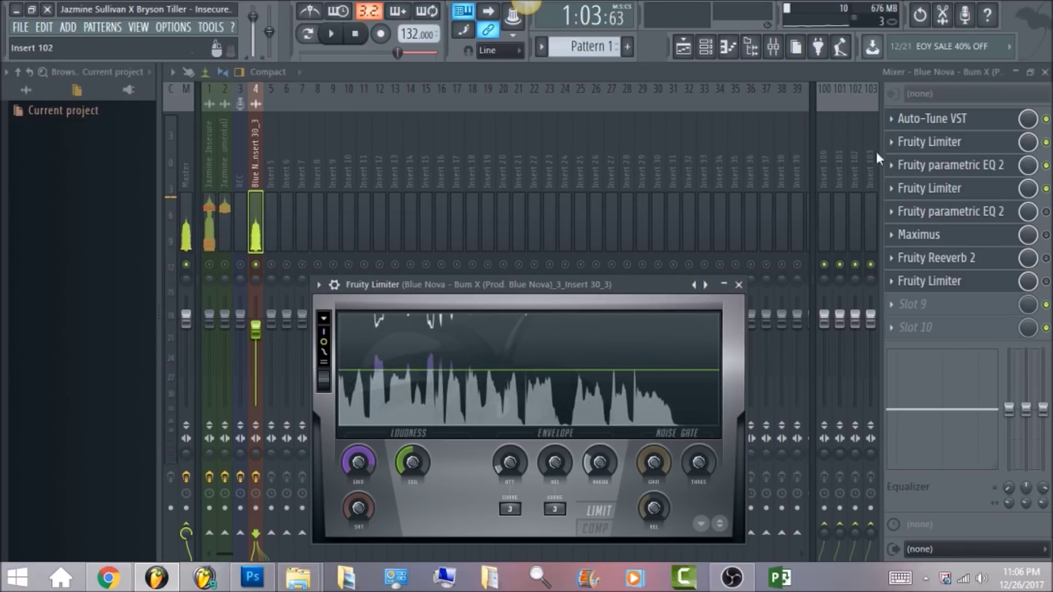
# Step: Enable the second Fruity parametric EQ 2 in slot 5, show its high-end boost and audition the vocal
pyautogui.click(1046, 212)
pyautogui.click(992, 216)
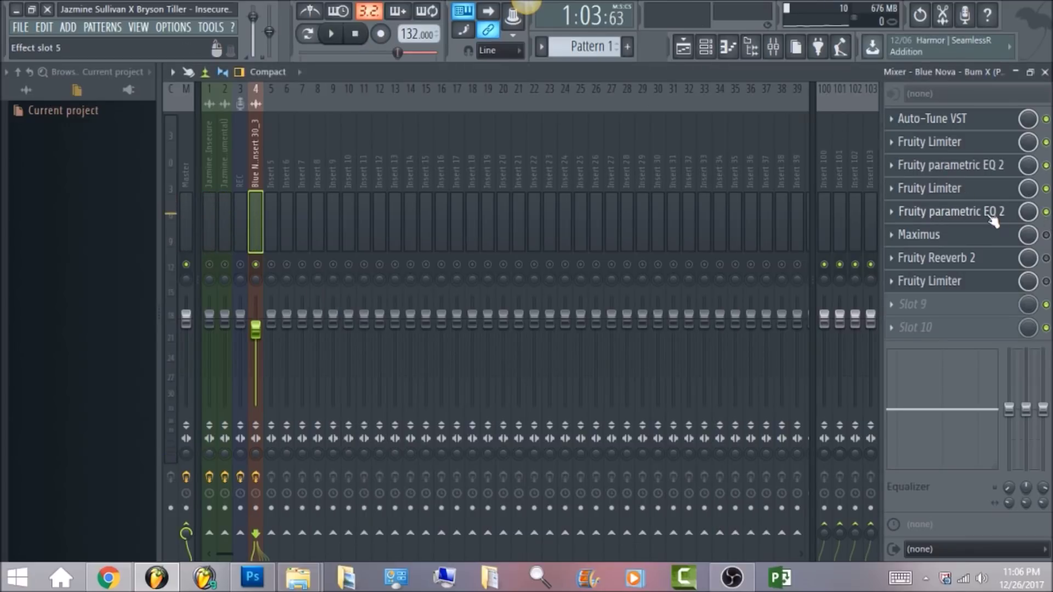
pyautogui.click(993, 220)
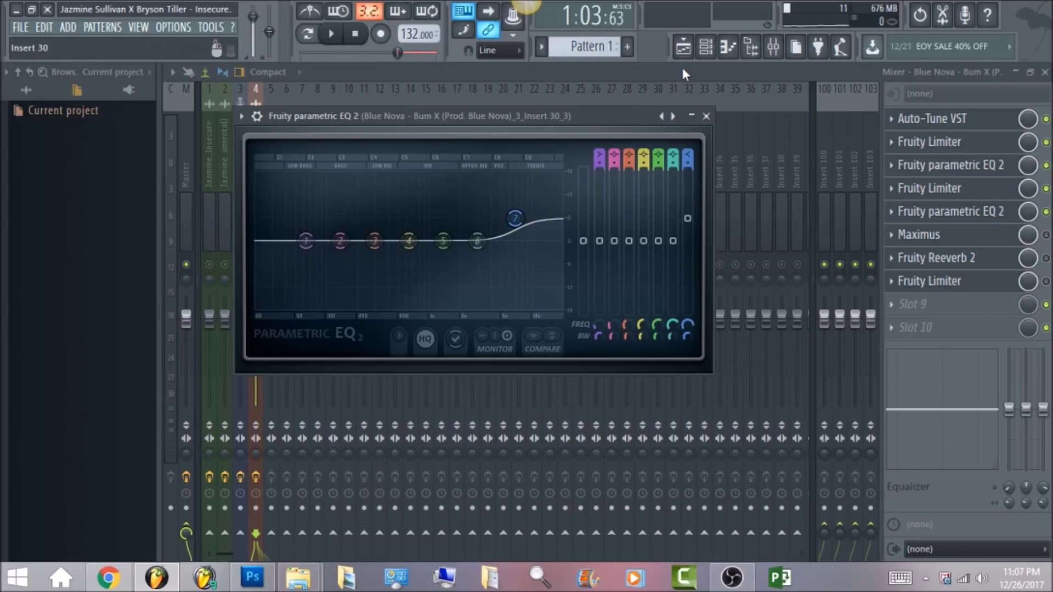
pyautogui.click(331, 34)
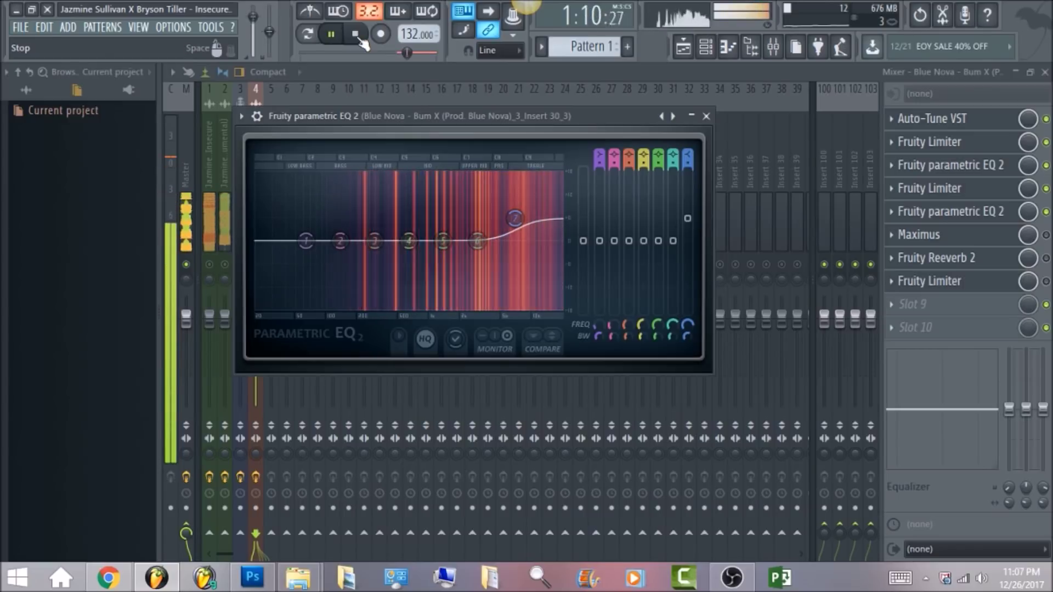
pyautogui.click(356, 35)
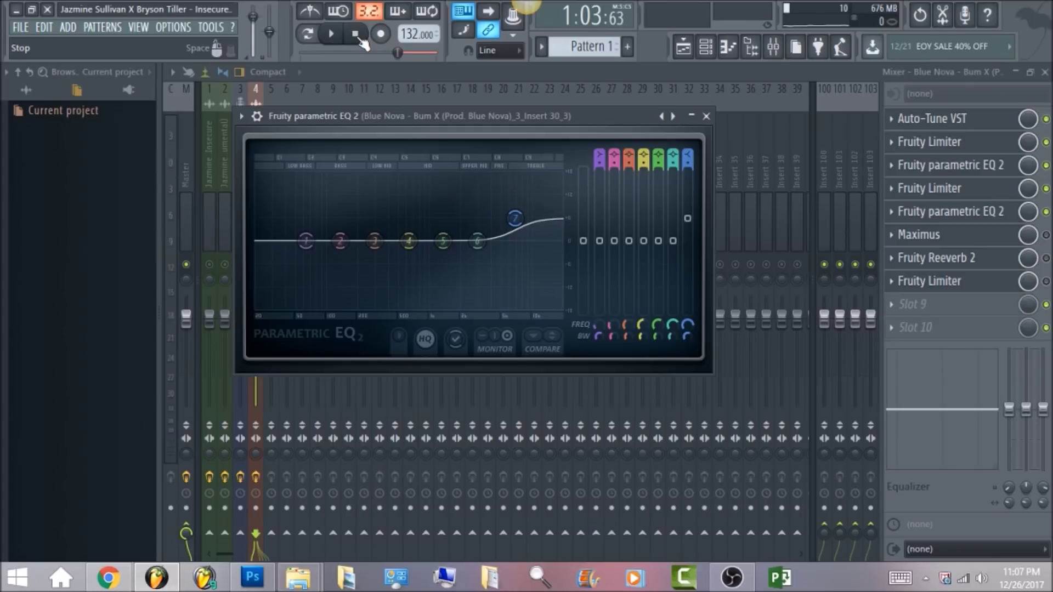
# Step: Enable Maximus in slot 6, open it and look through its preset list without loading one
pyautogui.click(1046, 235)
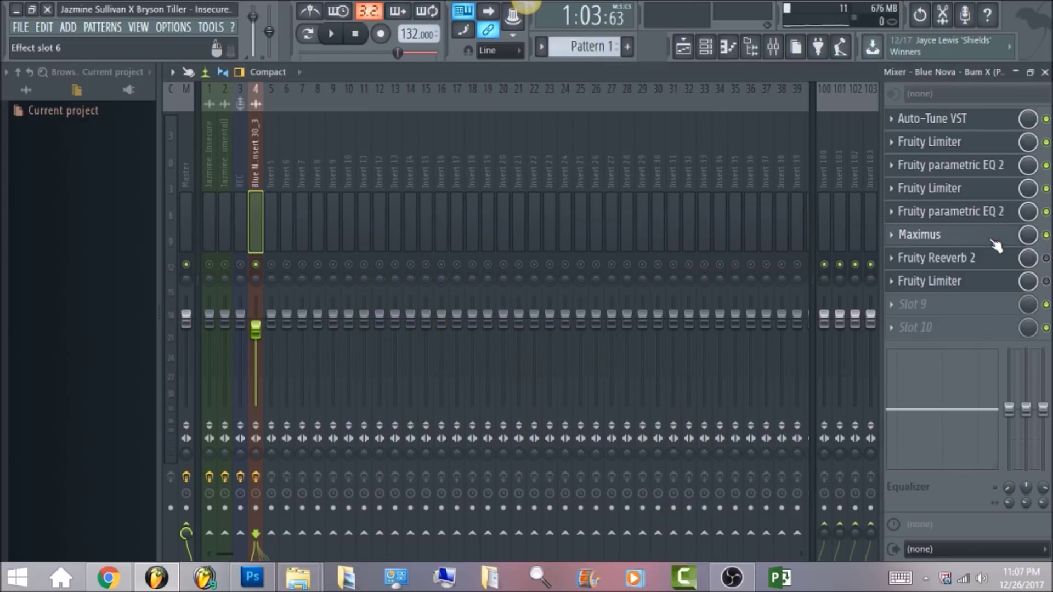
pyautogui.click(995, 242)
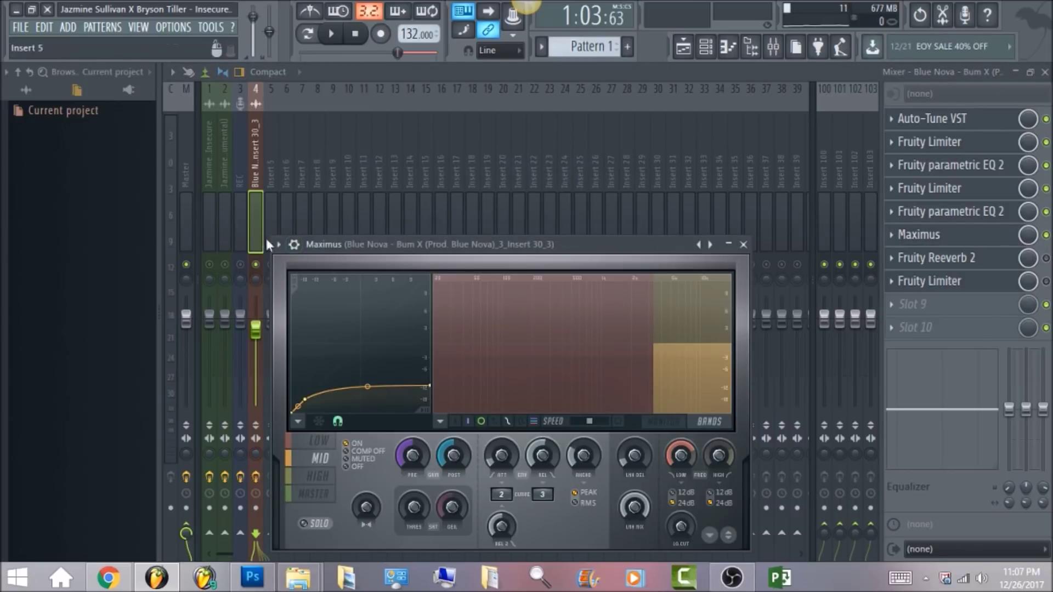
pyautogui.click(279, 244)
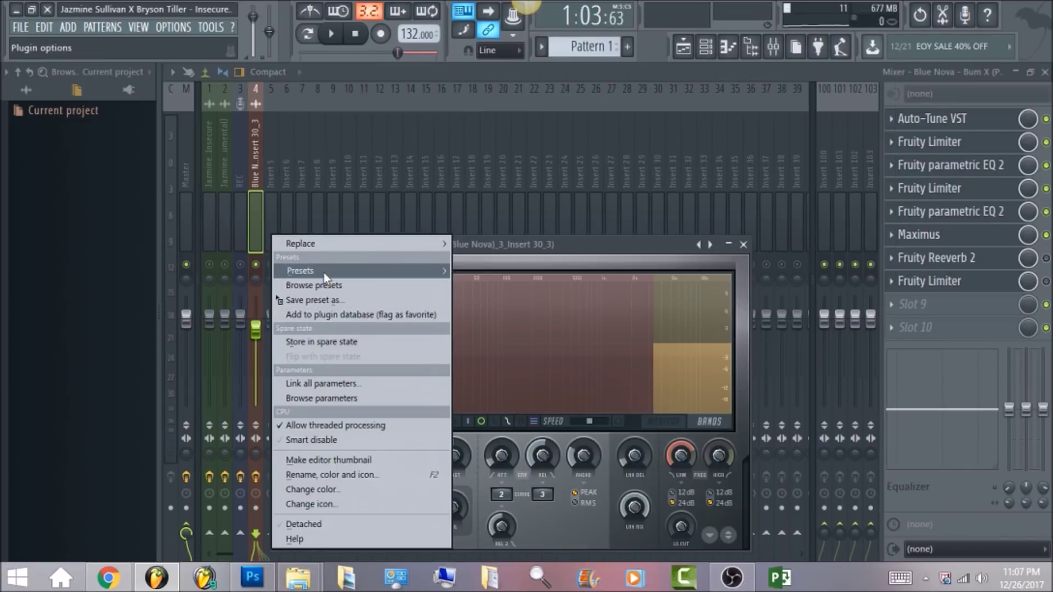
pyautogui.moveTo(323, 272)
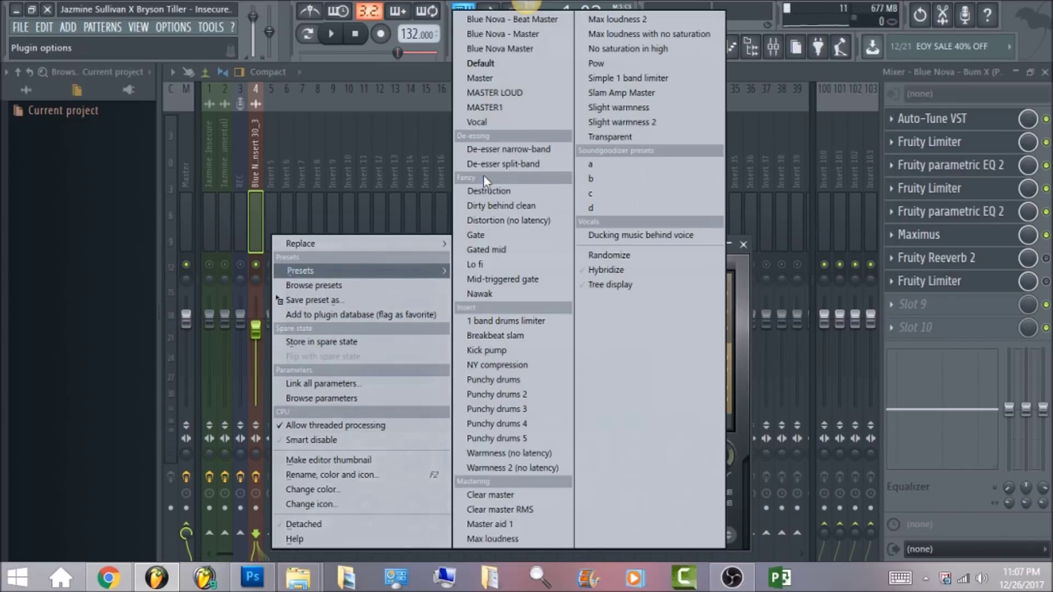
pyautogui.click(748, 354)
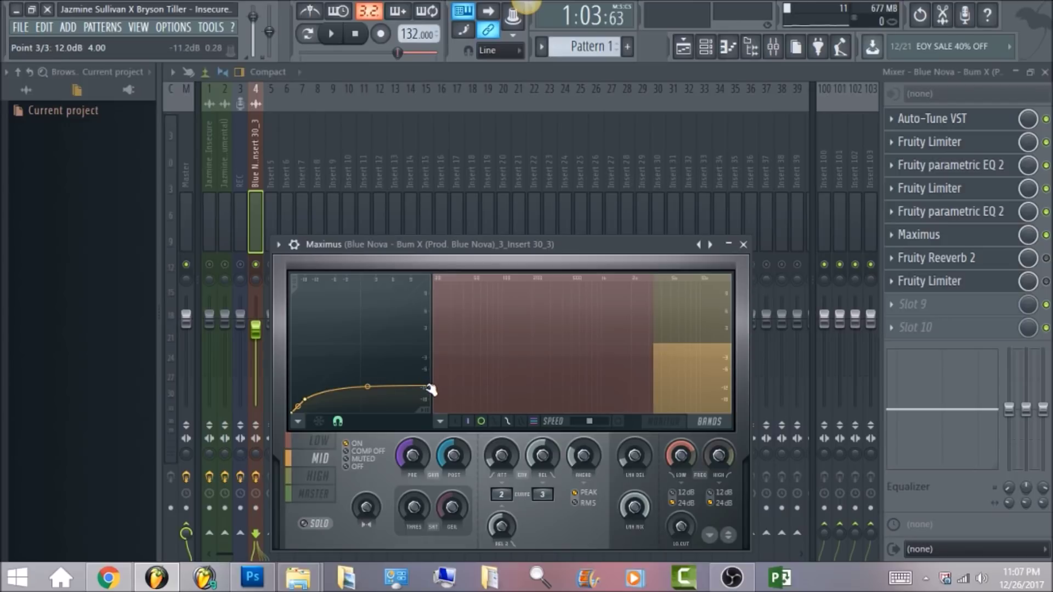
# Step: Examine the mid band's compression curve in Maximus and audition the vocal through it
pyautogui.moveTo(305, 400)
pyautogui.mouseDown()
pyautogui.moveTo(319, 387)
pyautogui.moveTo(308, 399)
pyautogui.mouseUp()
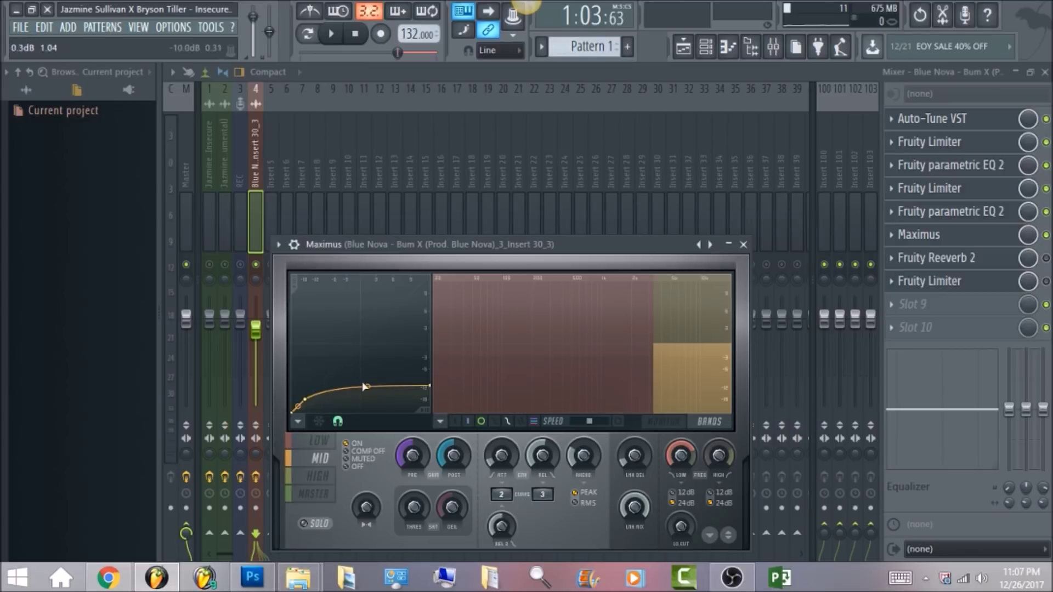
pyautogui.click(331, 34)
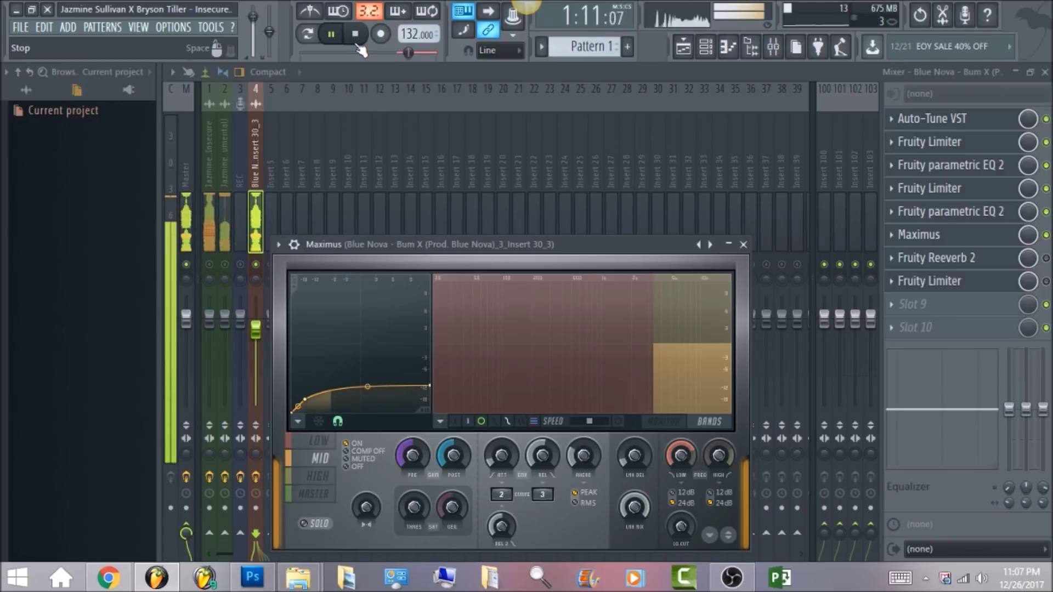
pyautogui.click(358, 44)
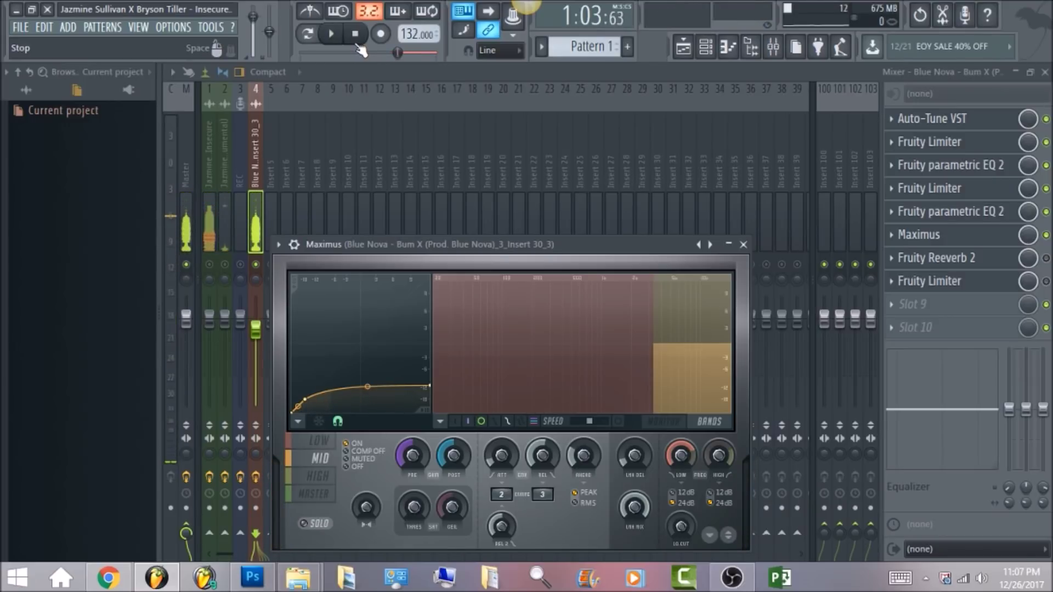
# Step: Enable Fruity Reeverb 2 in slot 7, show its reverb settings and audition the vocal through it
pyautogui.click(1047, 258)
pyautogui.click(957, 259)
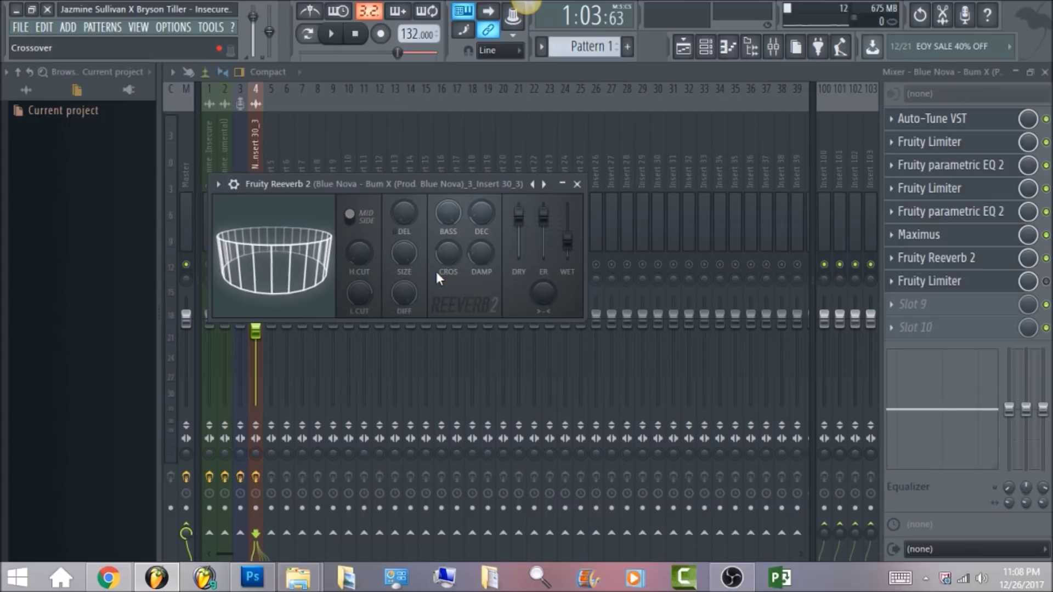
pyautogui.click(332, 34)
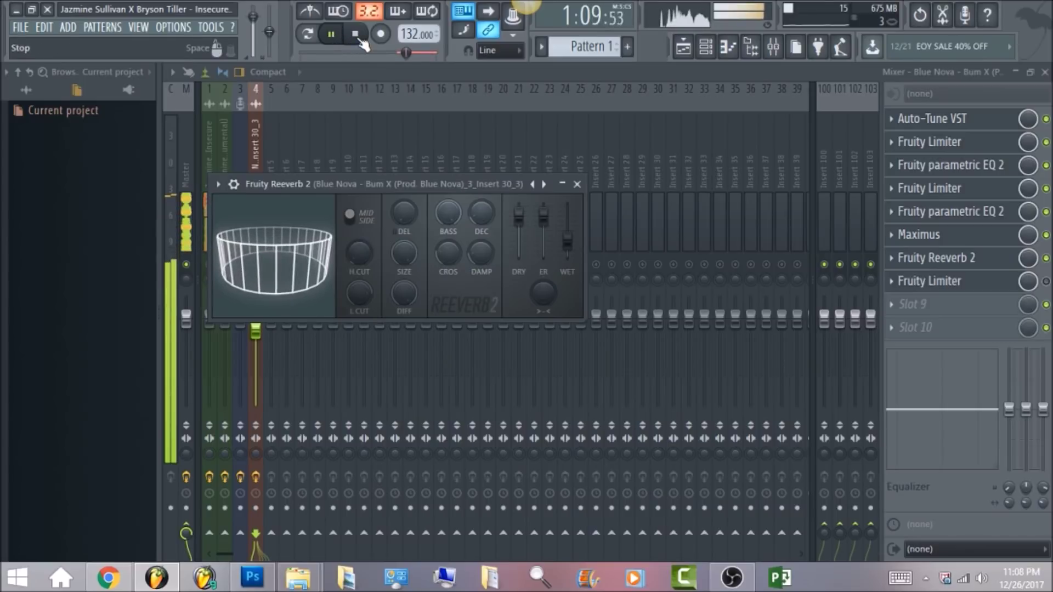
pyautogui.click(360, 39)
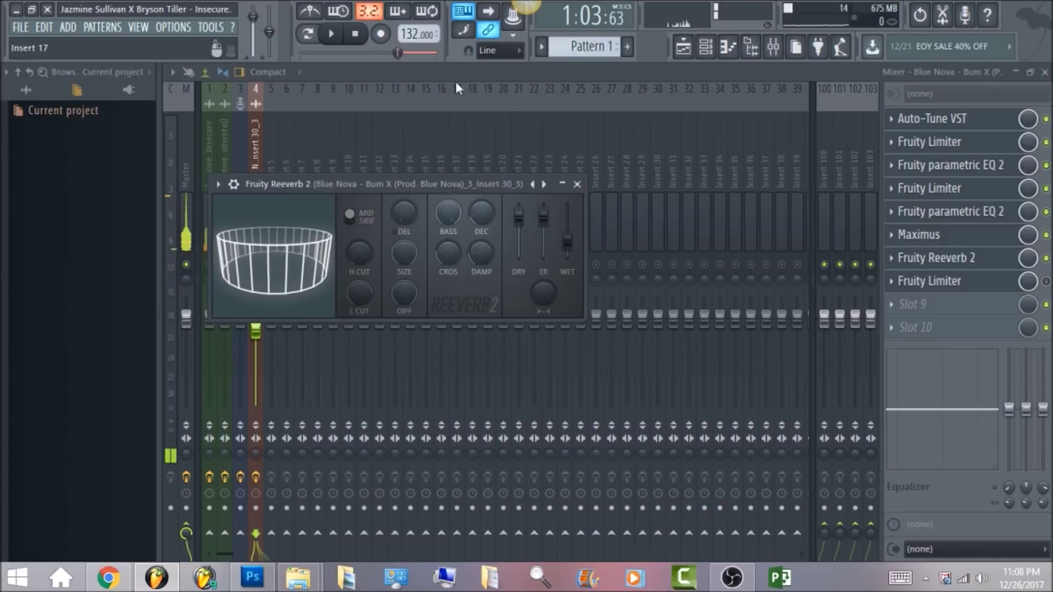
# Step: Enable the Fruity Limiter in slot 8, show its limiter settings and audition the vocal through the full chain
pyautogui.click(1046, 281)
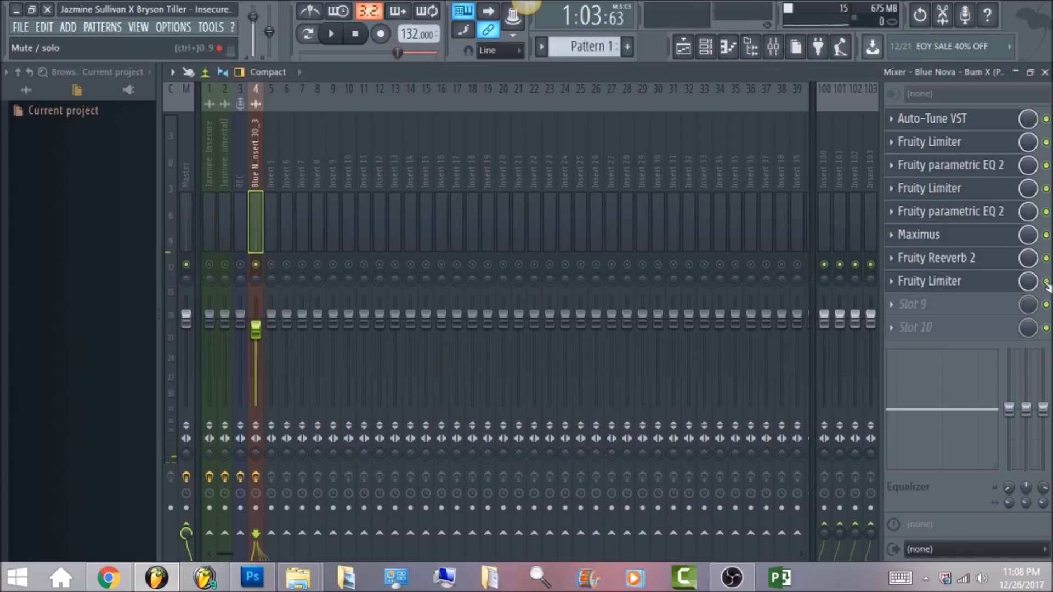
pyautogui.click(1007, 291)
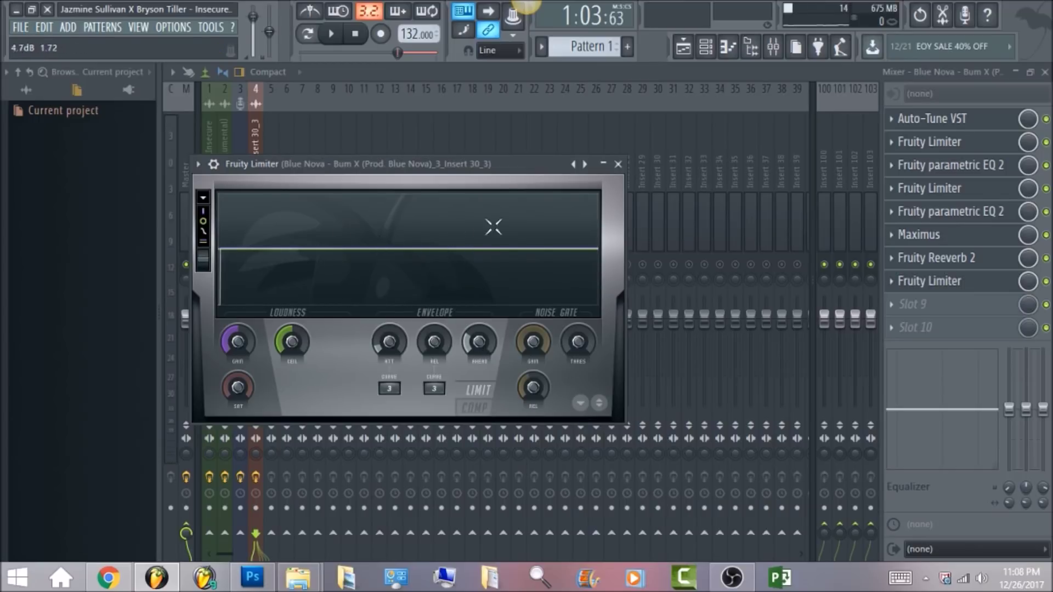
pyautogui.click(331, 33)
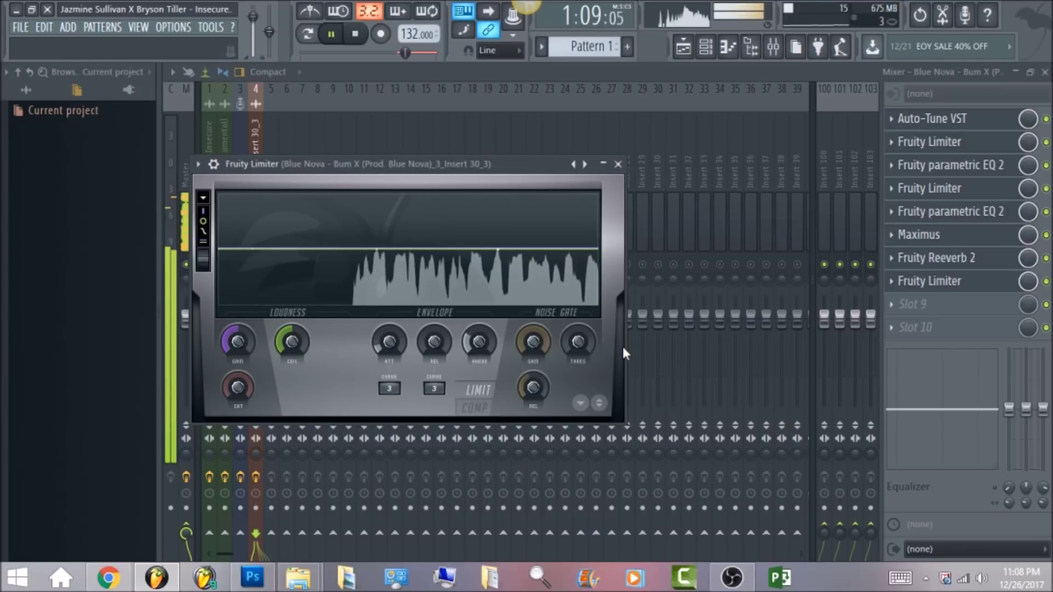
pyautogui.click(358, 34)
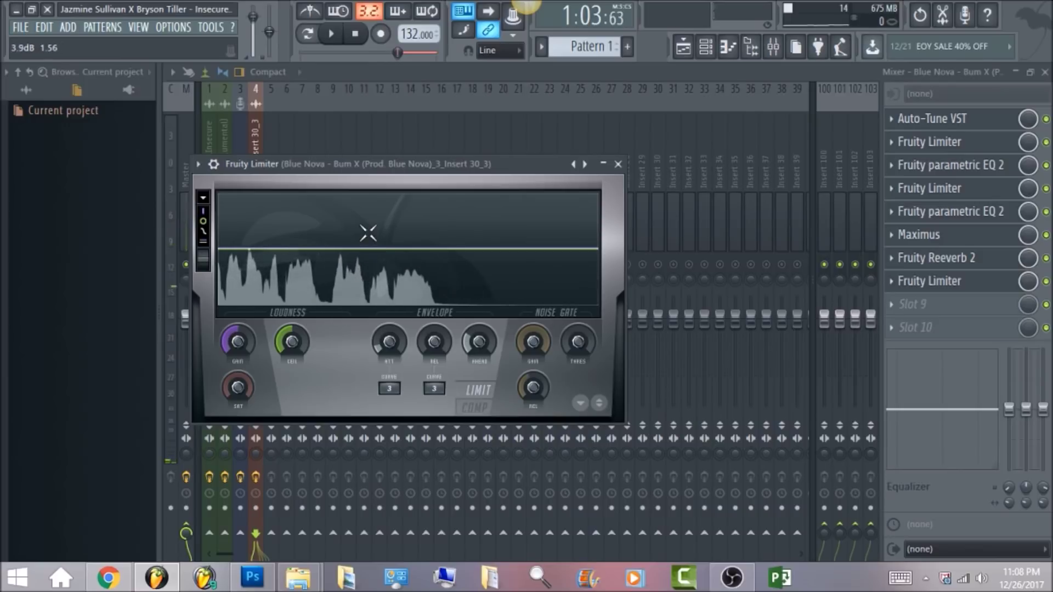
pyautogui.click(390, 73)
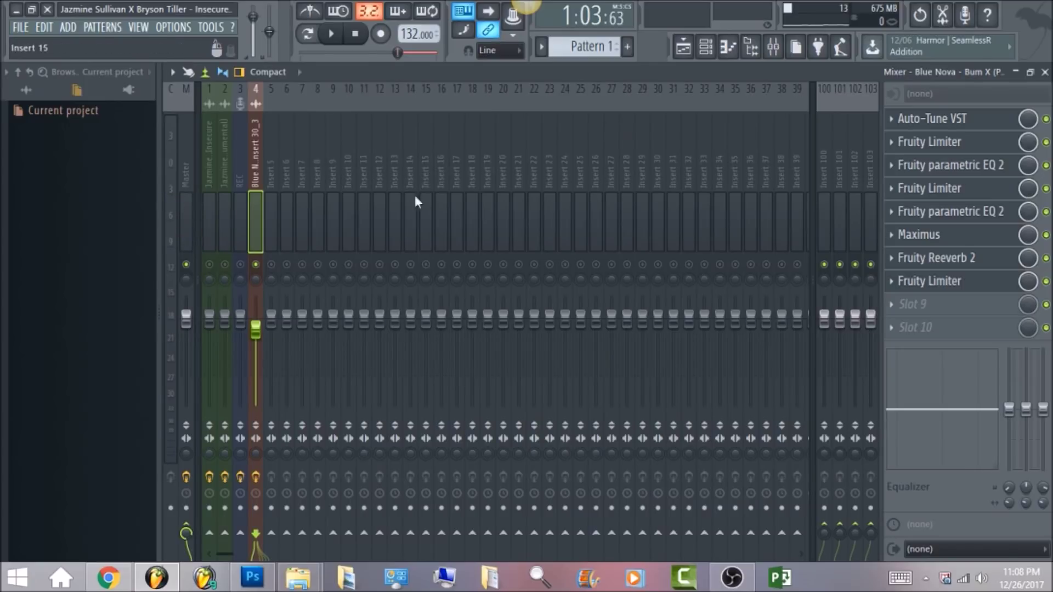
# Step: Unmute the instrumental on insert 2 and audition it together with the processed vocal
pyautogui.click(224, 168)
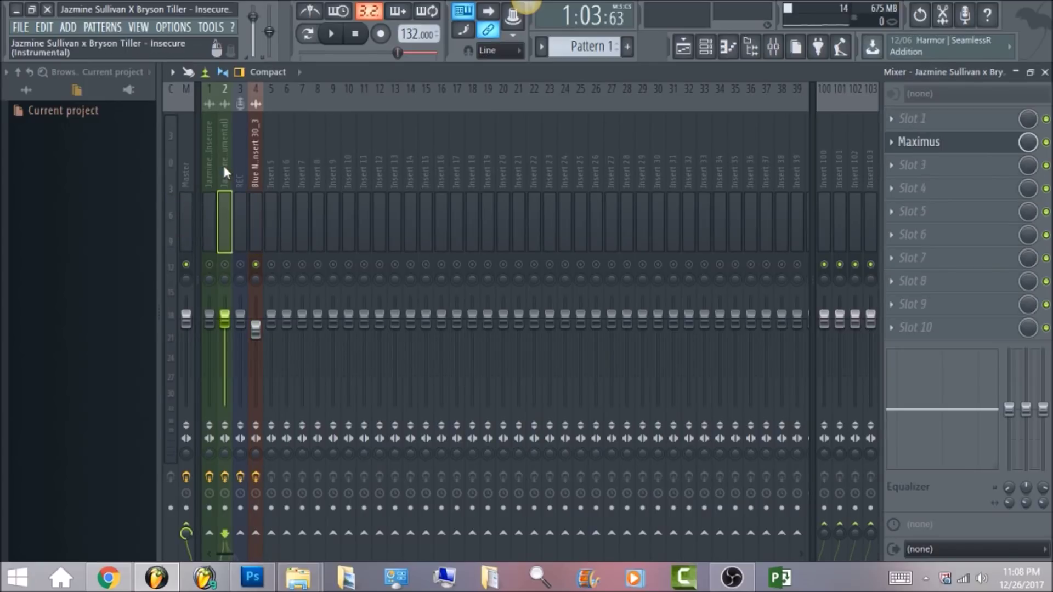
pyautogui.click(225, 265)
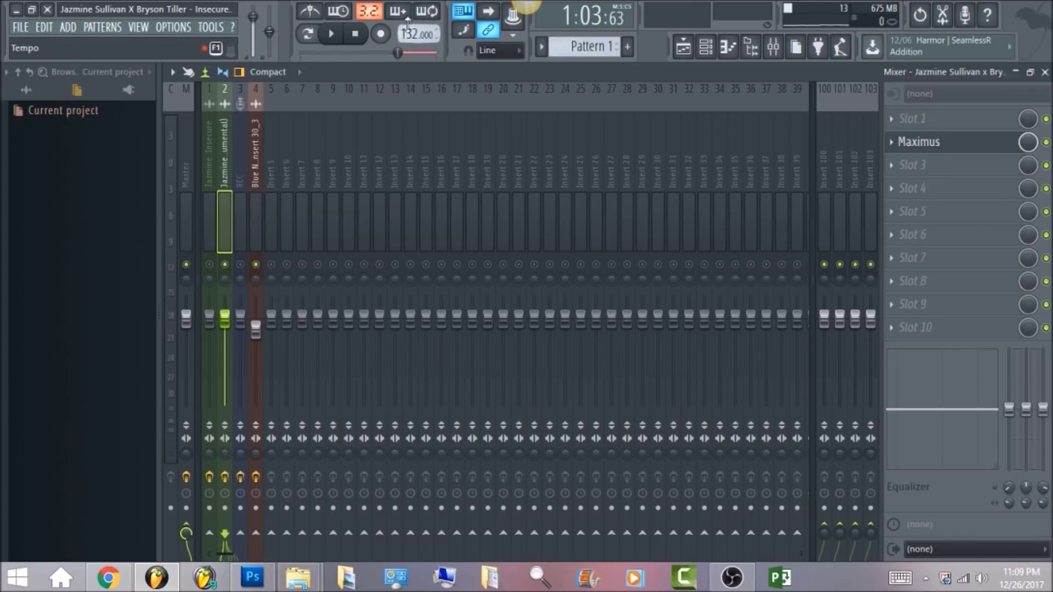
pyautogui.press('space')
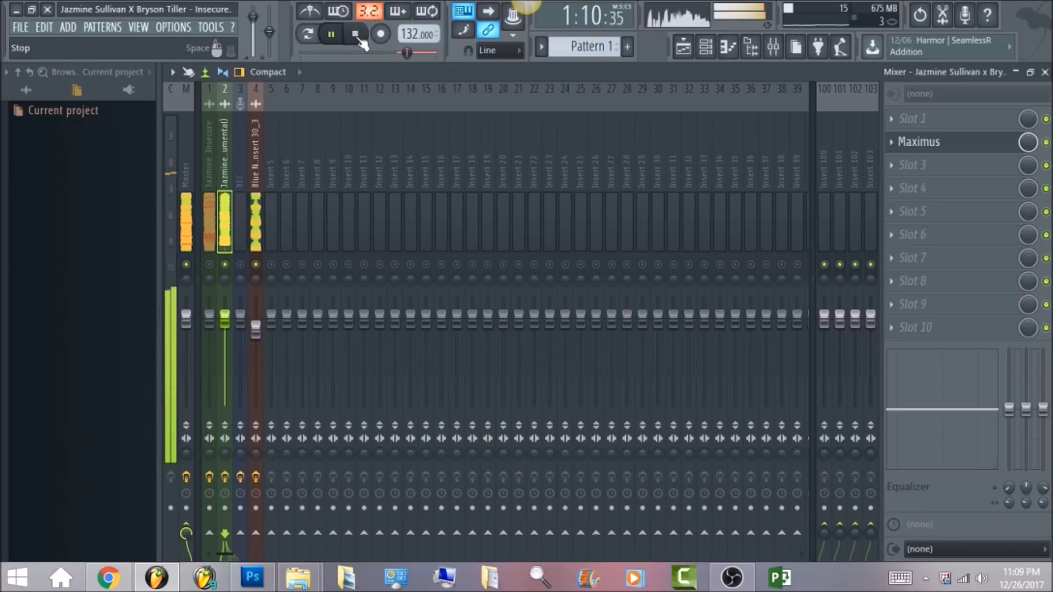
pyautogui.press('space')
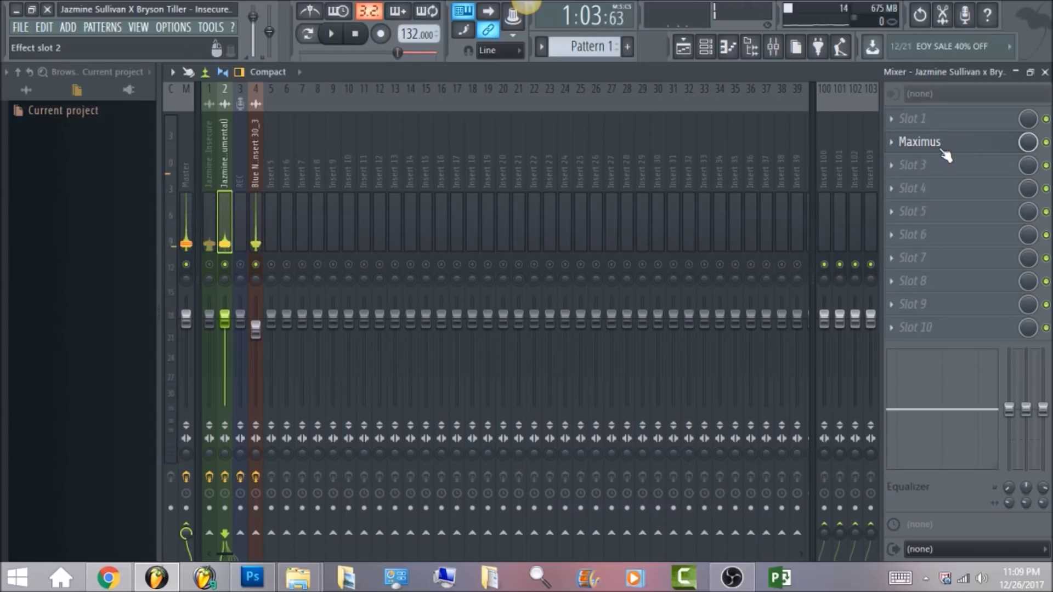
# Step: Open Maximus on the instrumental track, bring its window fully into view and examine the low band's curve
pyautogui.click(945, 144)
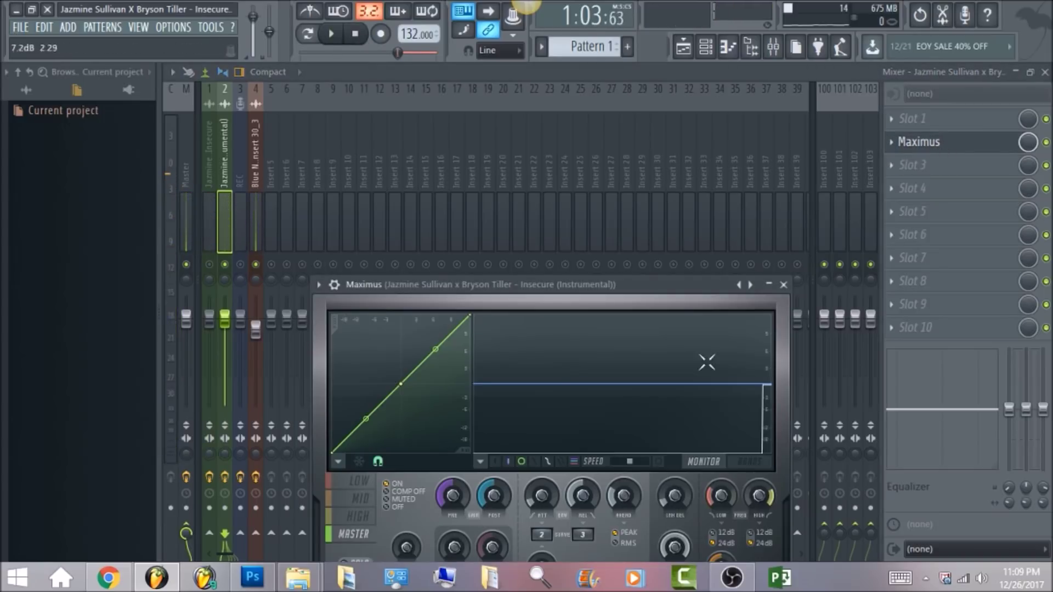
pyautogui.click(361, 483)
pyautogui.click(363, 515)
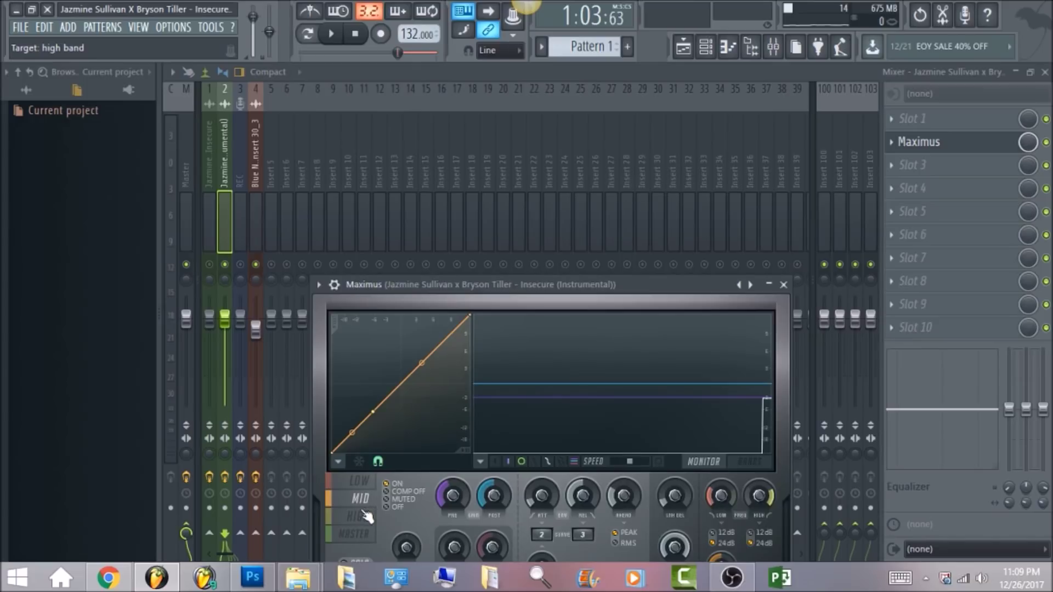
pyautogui.click(360, 482)
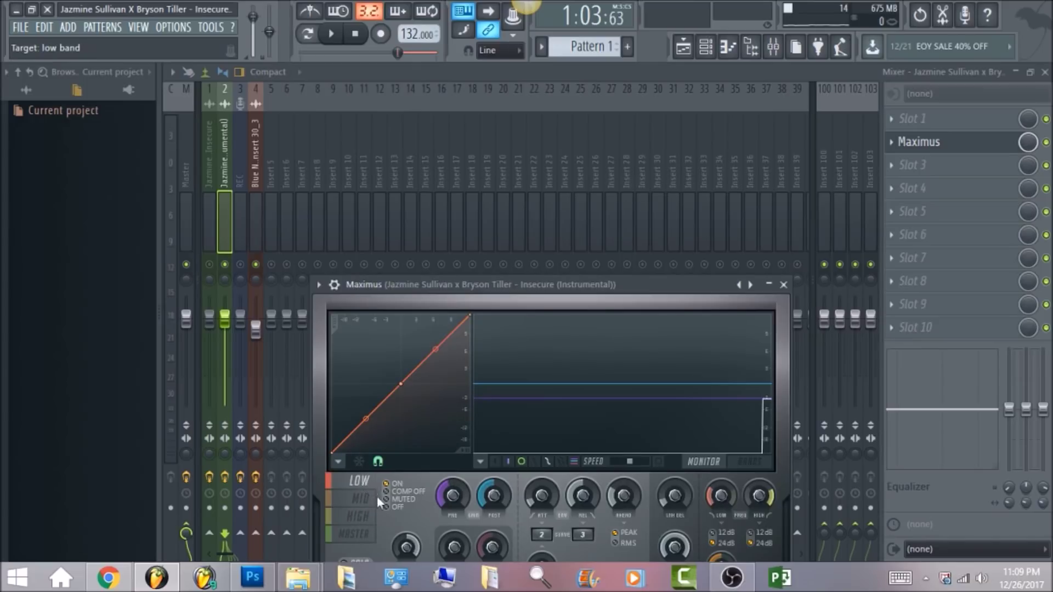
pyautogui.moveTo(449, 286); pyautogui.dragTo(444, 175)
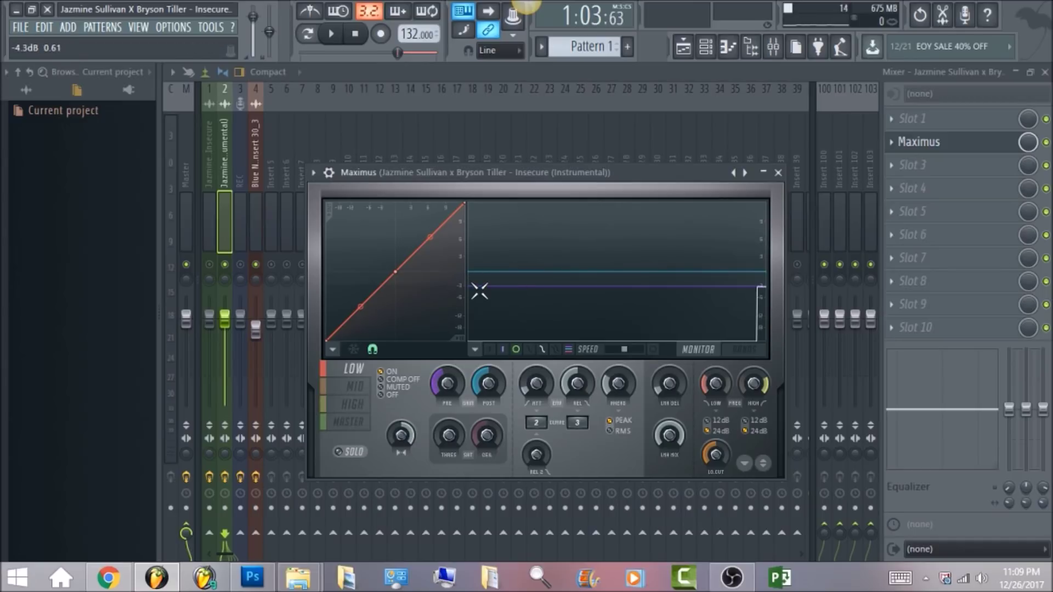
# Step: Examine the mid, high and master curves in the instrumental's Maximus, and audition the mix with its master monitor showing
pyautogui.click(353, 387)
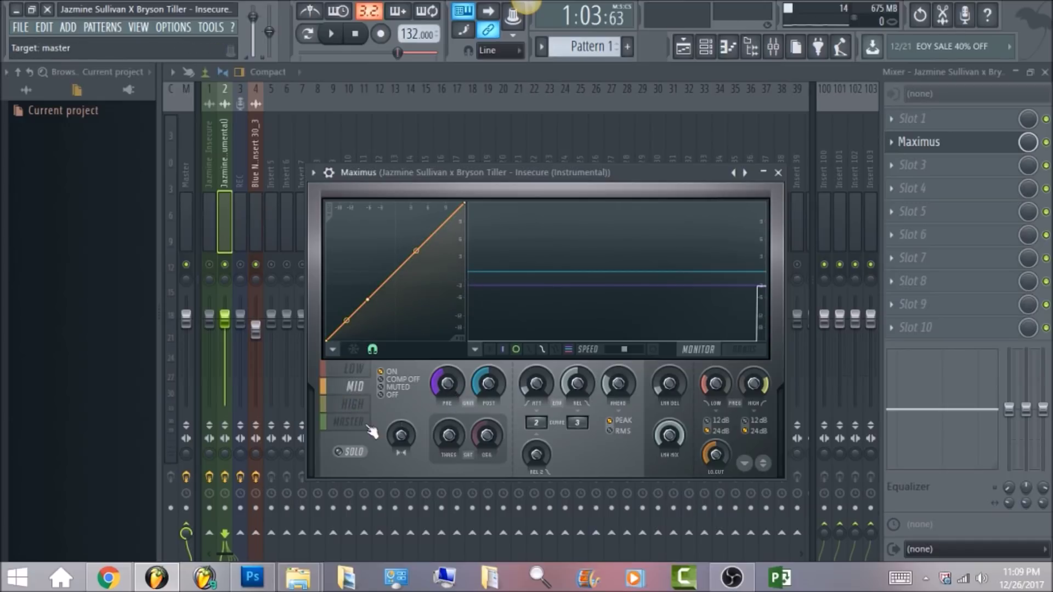
pyautogui.click(352, 405)
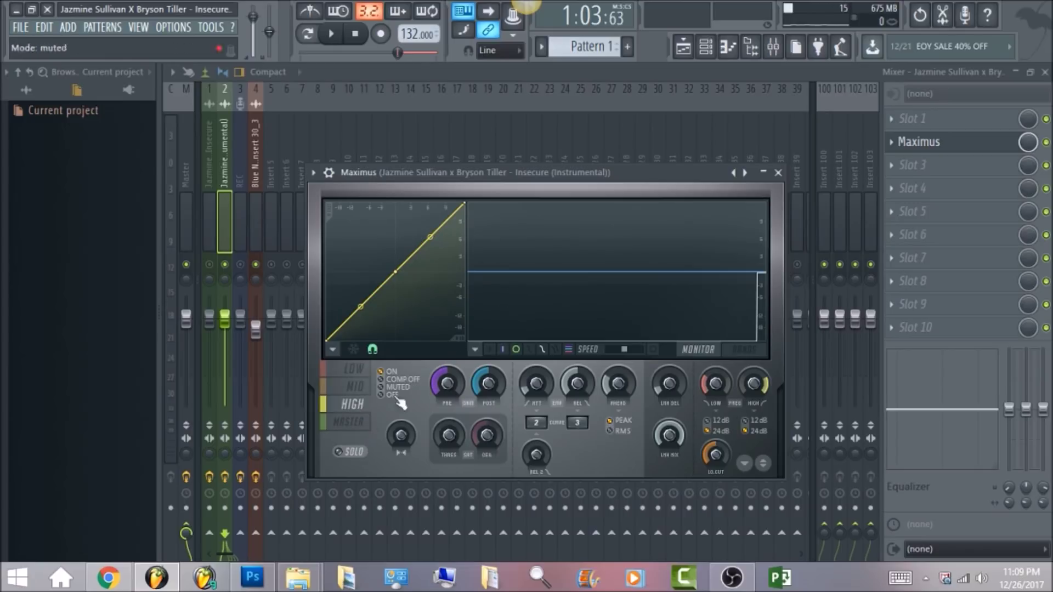
pyautogui.click(351, 422)
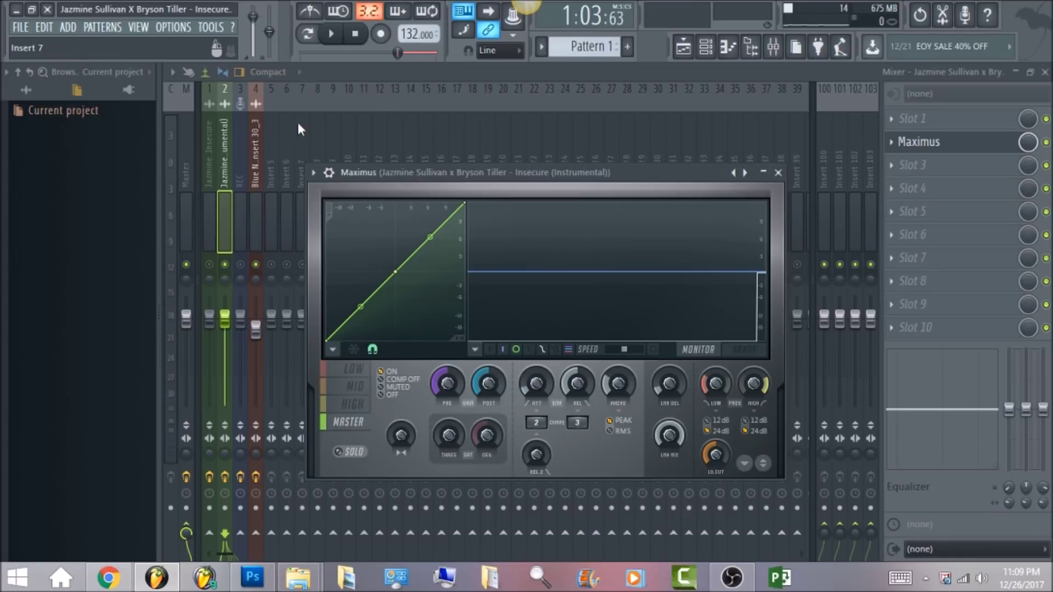
pyautogui.click(333, 35)
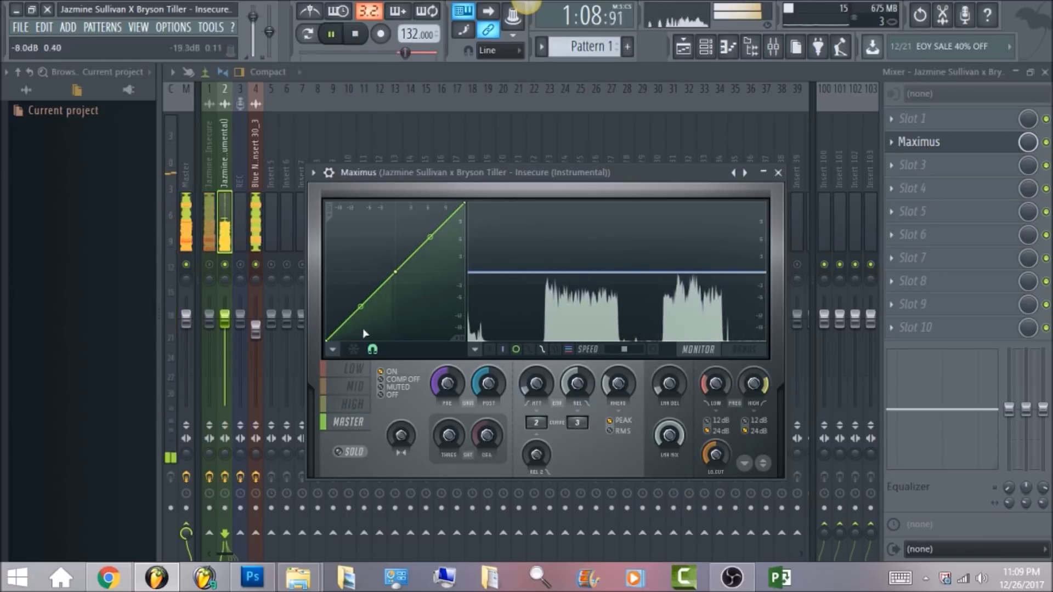
pyautogui.press('space')
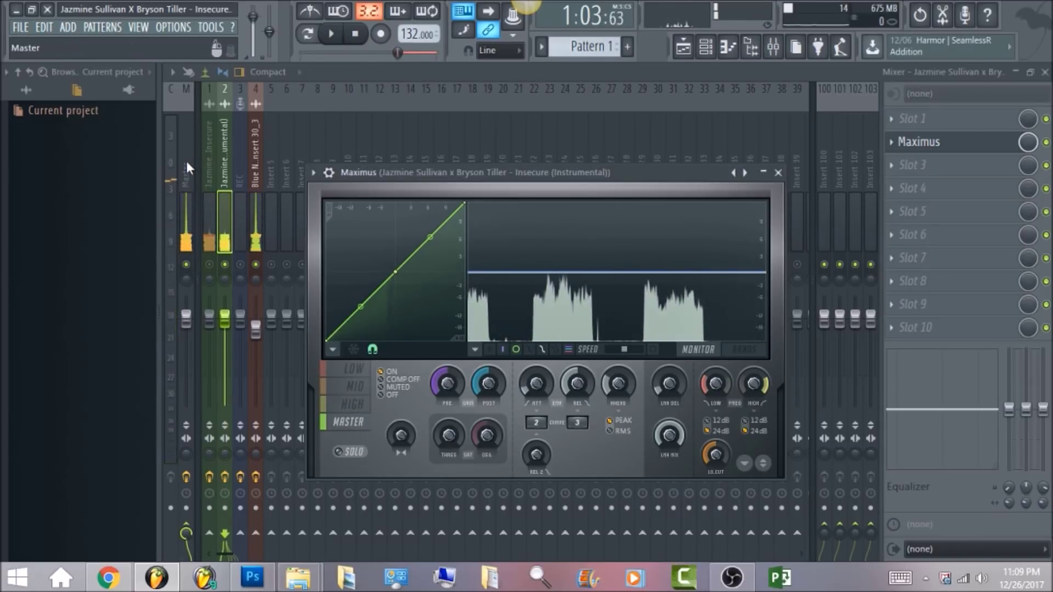
# Step: Enable Fruity parametric EQ 2, Fruity Convolver and Fruity Limiter on the master track, and show the EQ's high-end cut
pyautogui.click(186, 159)
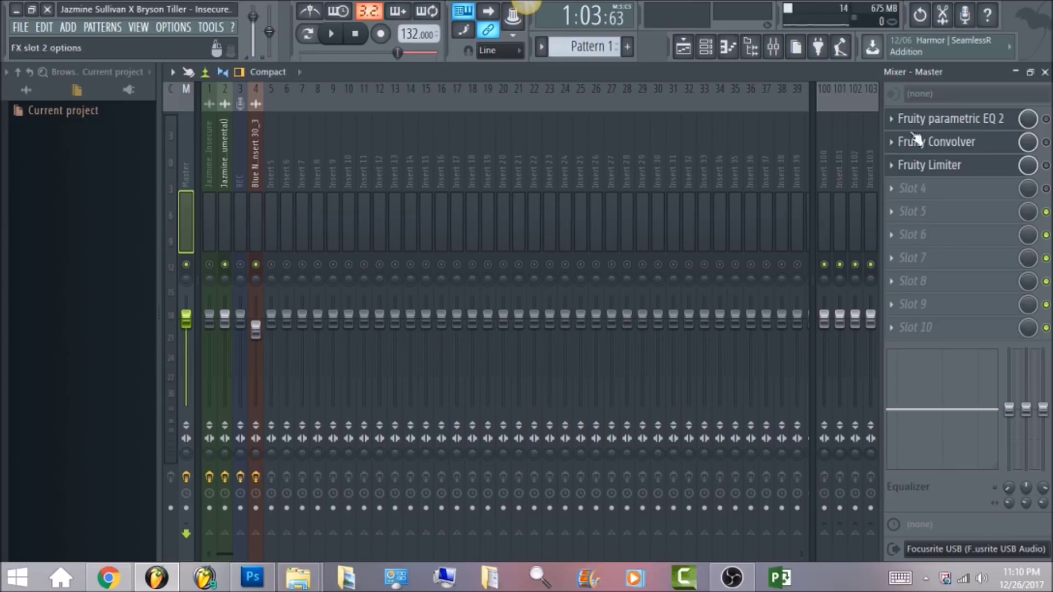
pyautogui.click(1002, 121)
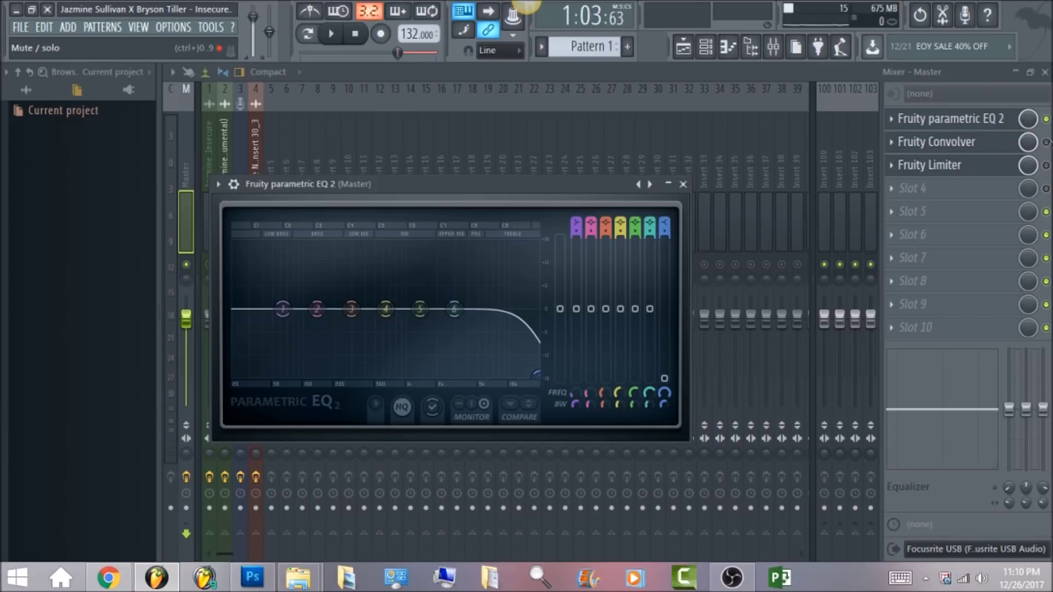
pyautogui.click(1047, 142)
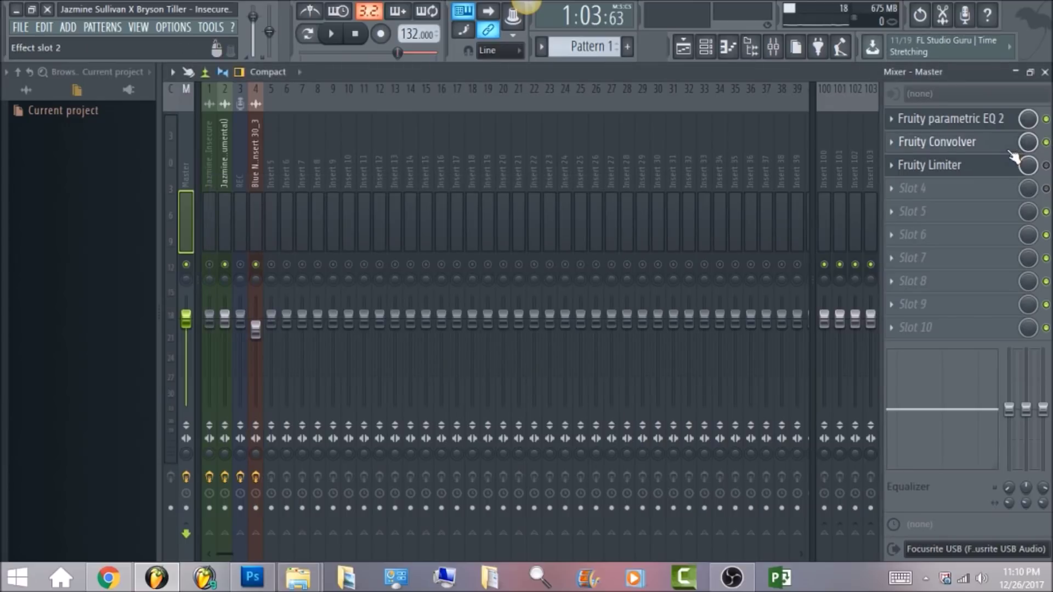
pyautogui.click(1011, 153)
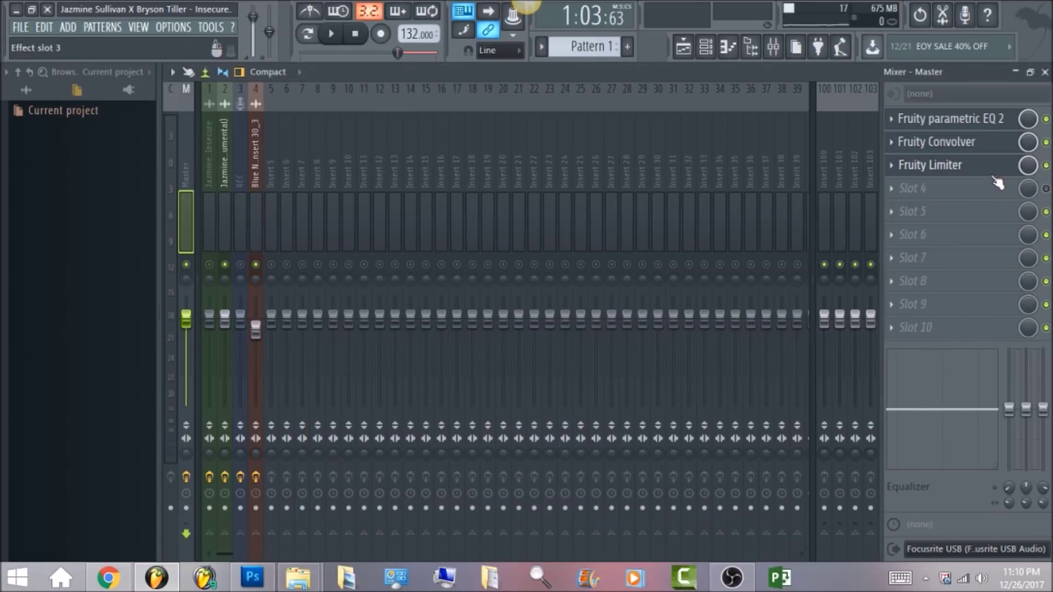
# Step: Show the master track's Fruity Limiter settings and audition the full mix through it
pyautogui.click(932, 164)
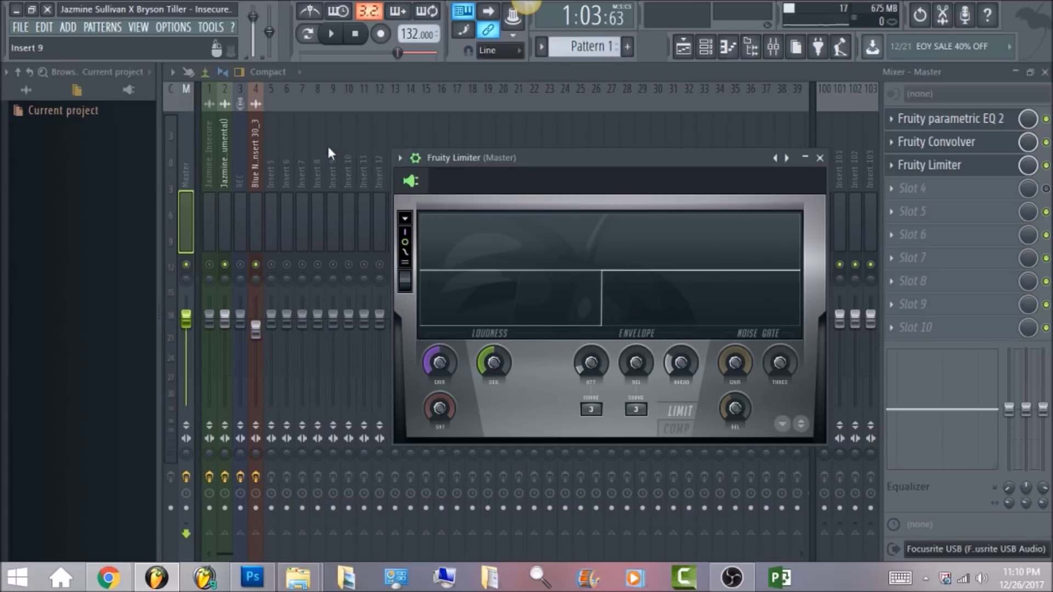
pyautogui.click(335, 36)
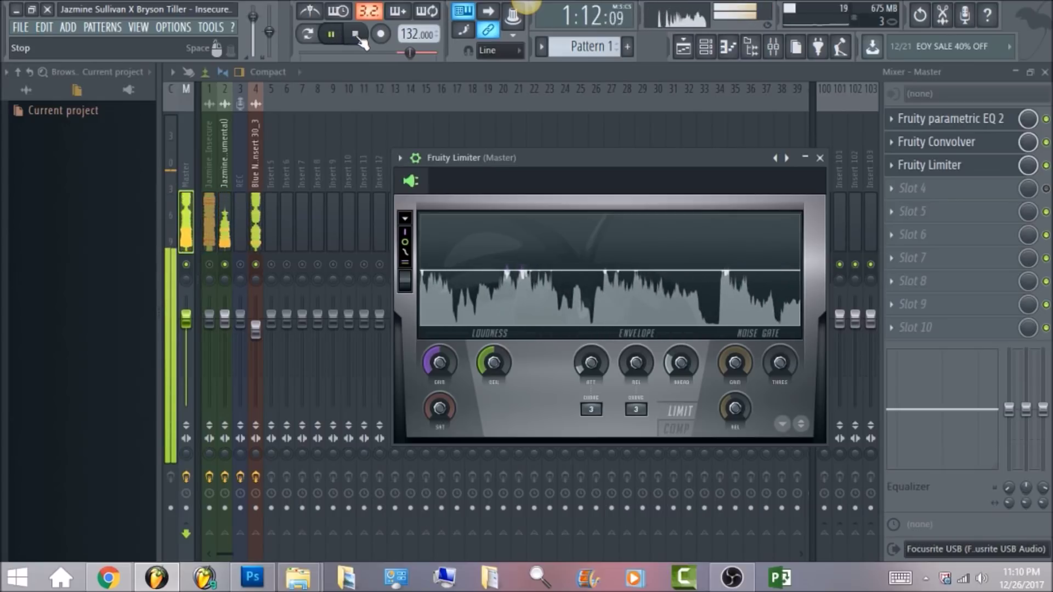
pyautogui.click(357, 35)
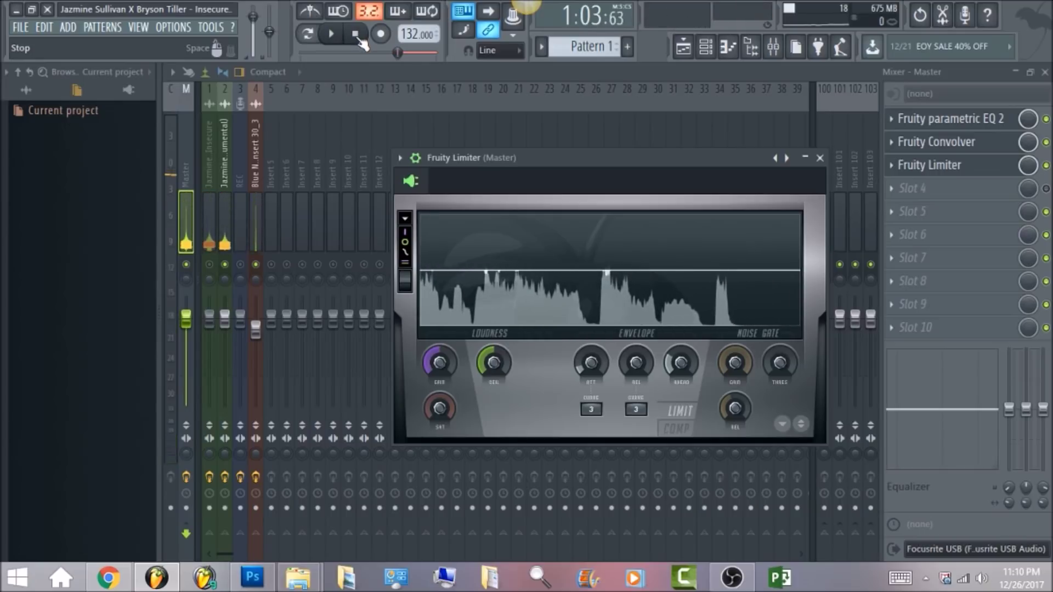